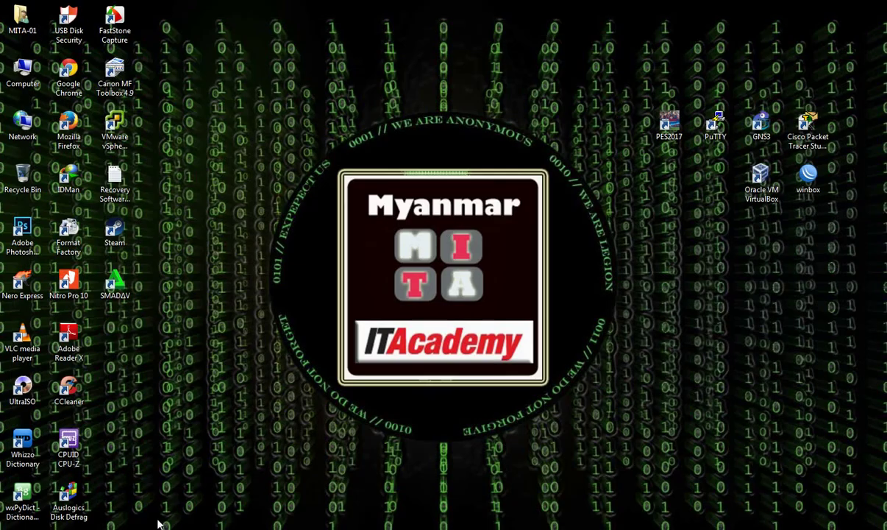
Switch back to the vSphere Client window with Alt+Tab.
key("alt+Tab")
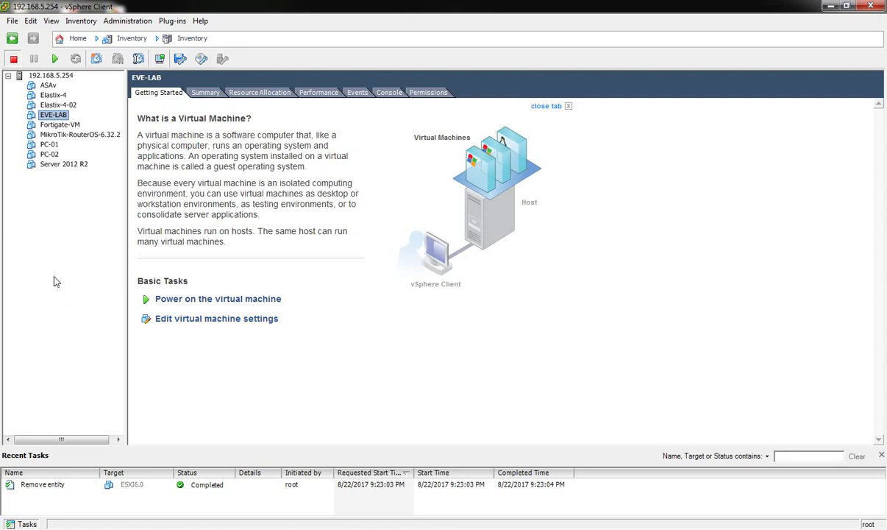
Browse the existing VMs, select host 192.168.5.254 and launch the Create New Virtual Machine wizard.
left_click(45, 134)
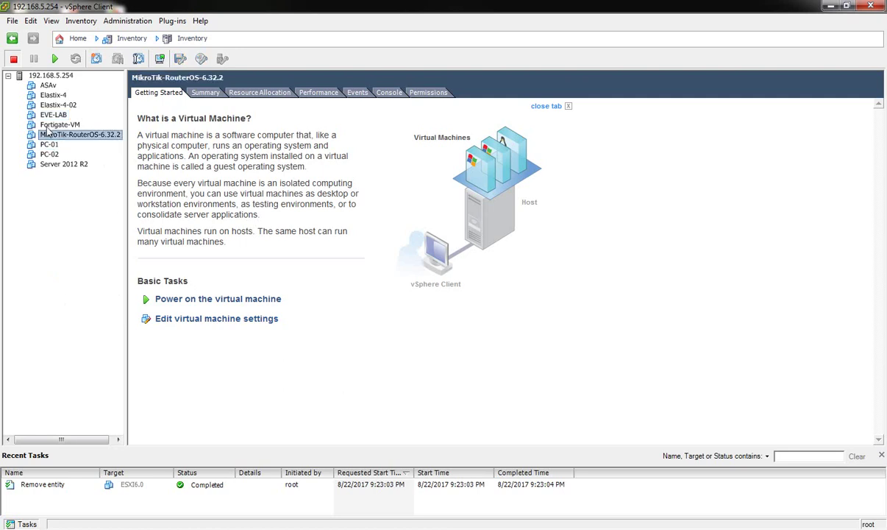
left_click(47, 114)
left_click(50, 95)
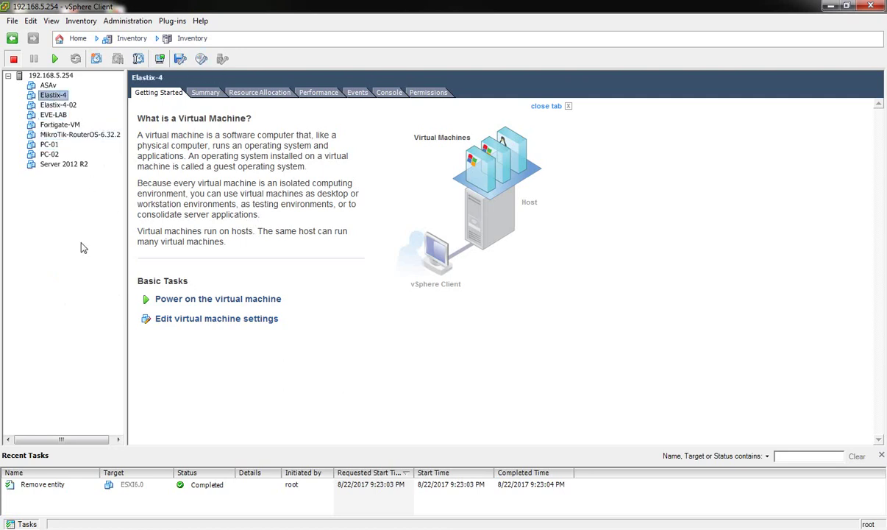
left_click(49, 163)
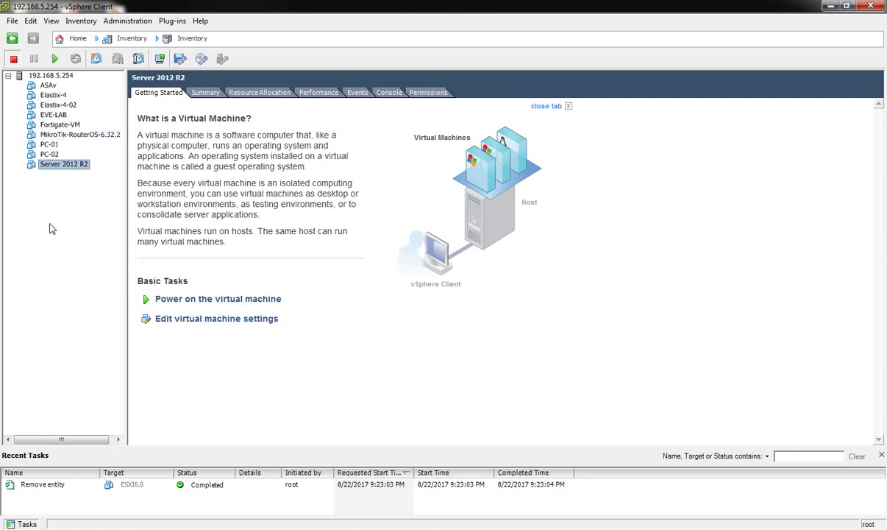
left_click(37, 76)
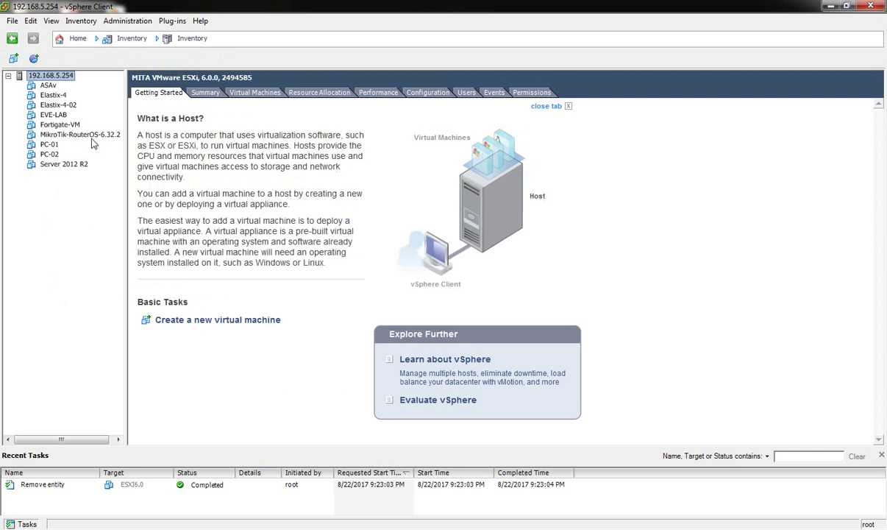
left_click(203, 321)
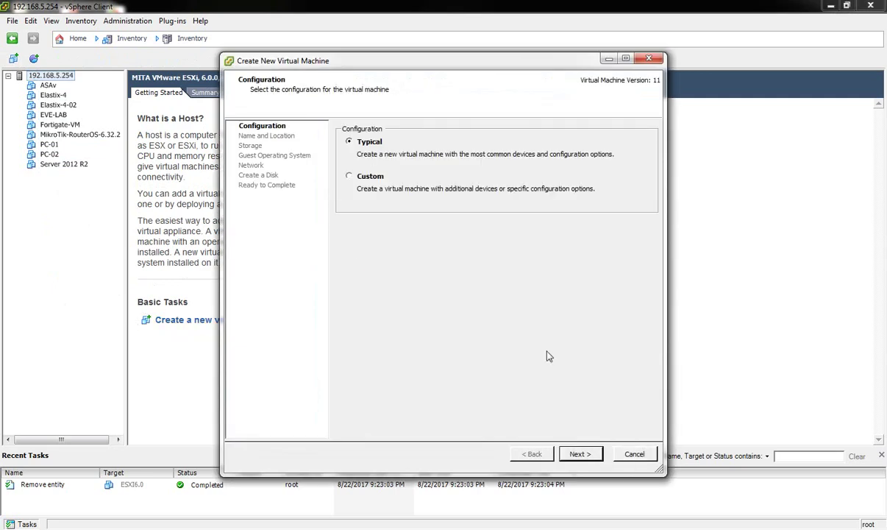
Keep the Typical configuration, name the VM 'VM ESXI-6.0' and keep datastore1.
left_click(580, 454)
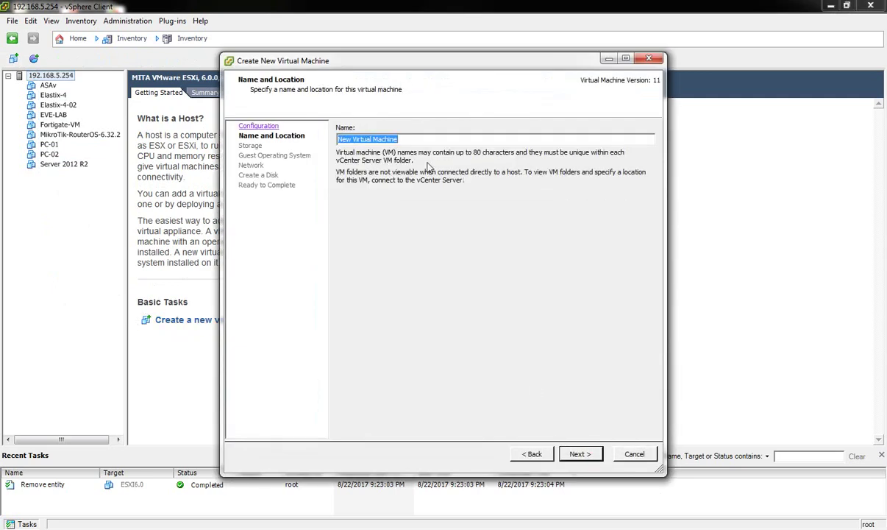
type("VM")
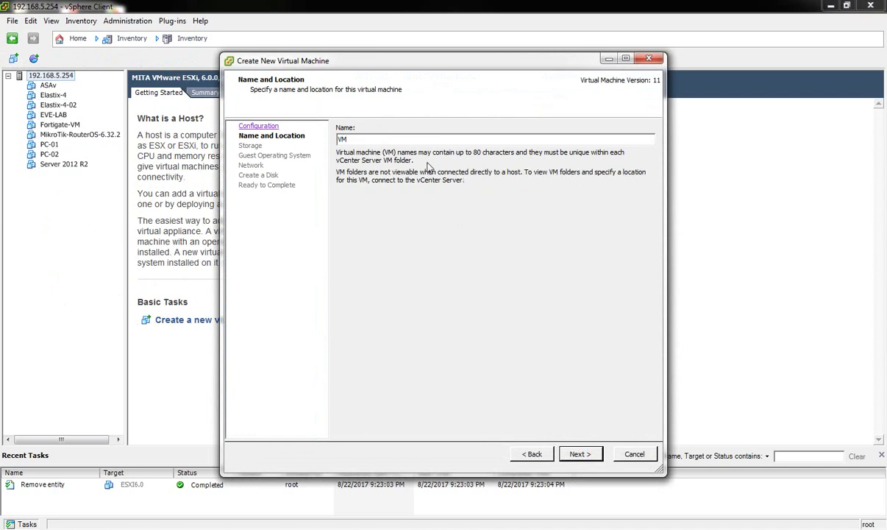
type(" ESXI-6.0")
left_click(580, 453)
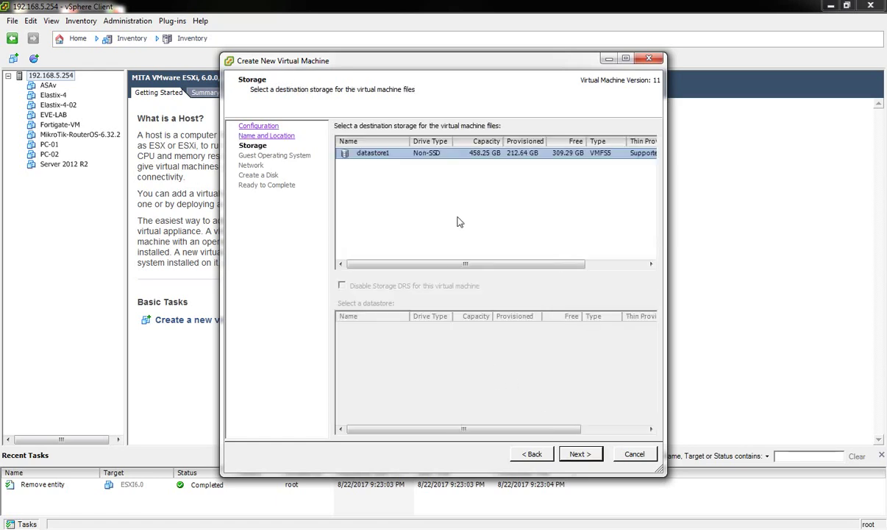
left_click(580, 453)
Set the guest operating system to Linux, CentOS 4/5/6/7 (64-bit).
left_click(352, 160)
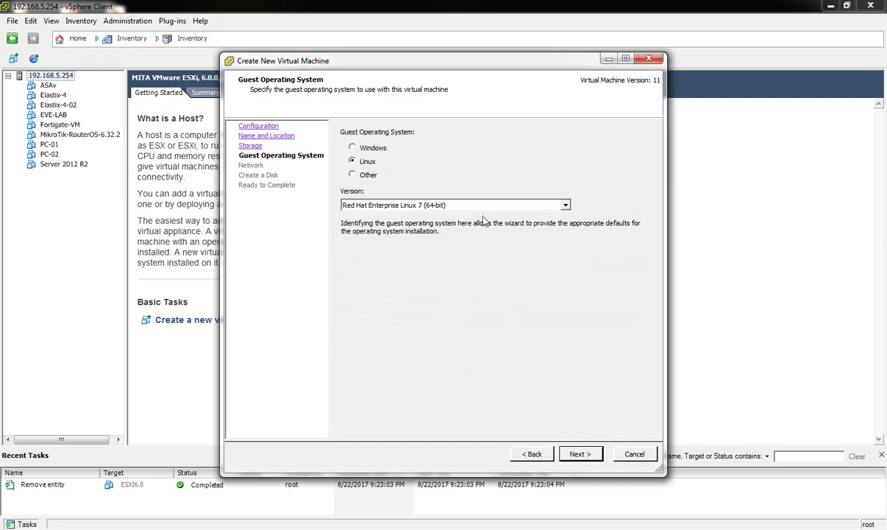
left_click(565, 206)
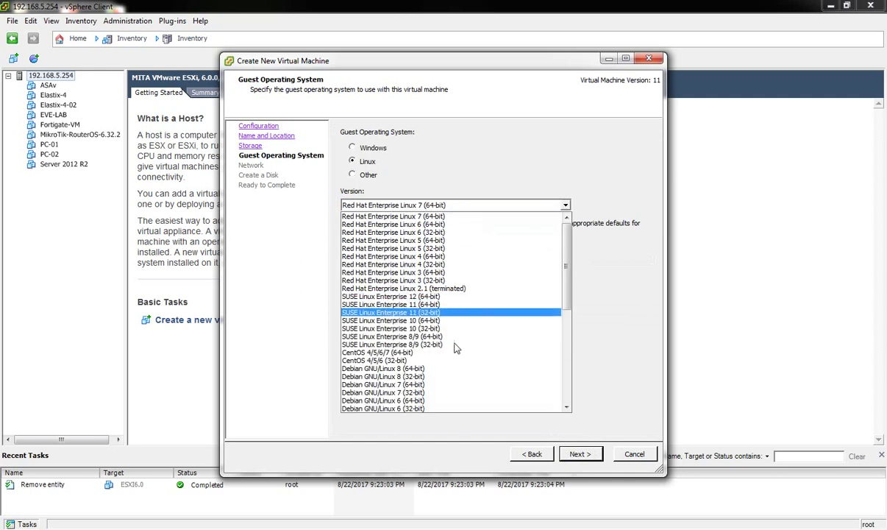
left_click(457, 353)
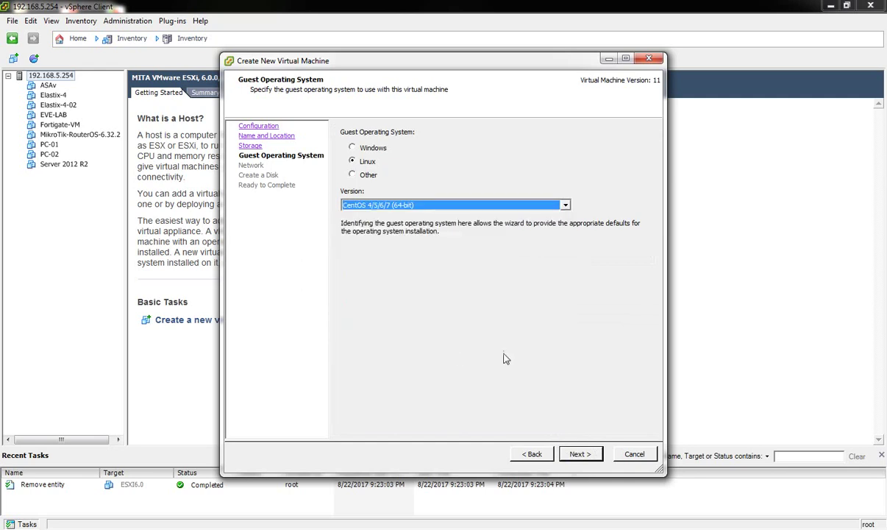
left_click(580, 453)
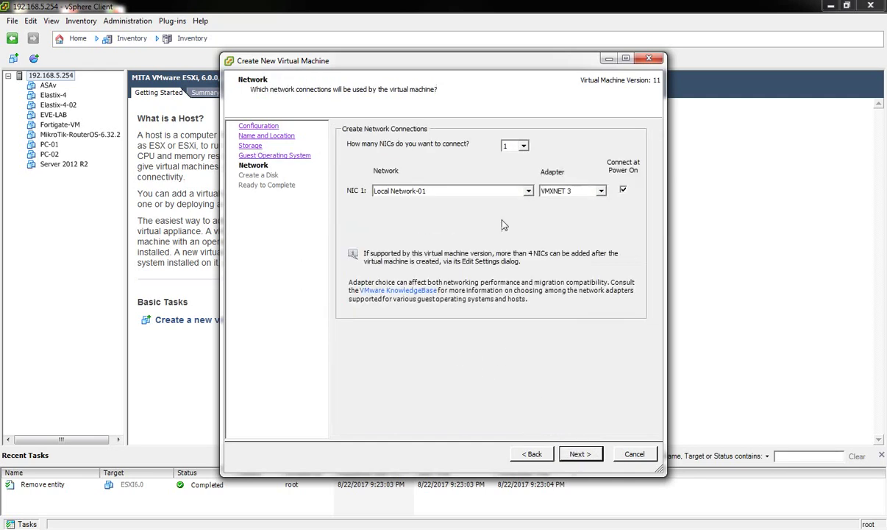
Connect NIC 1 to WAN-Network.
left_click(528, 190)
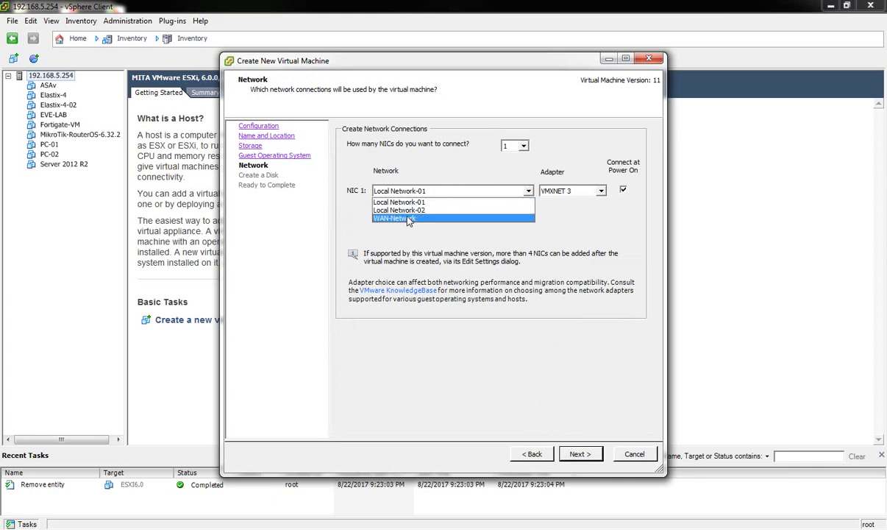
left_click(405, 220)
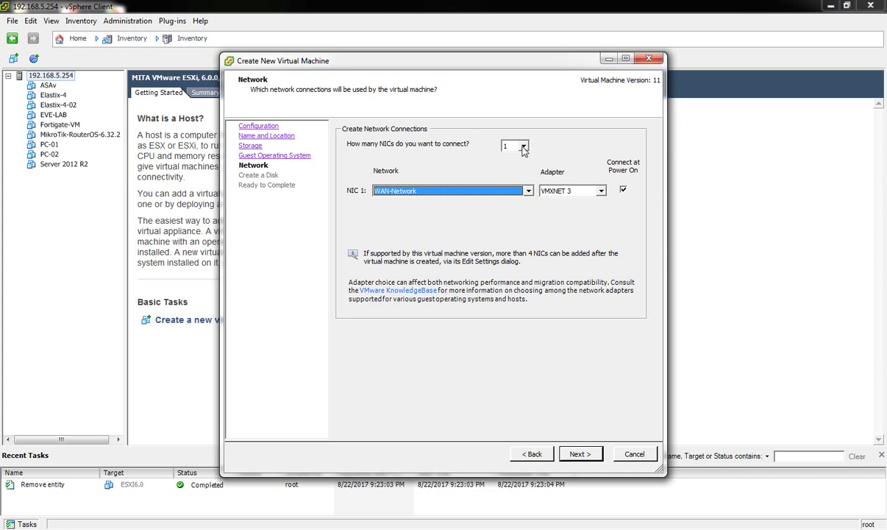
left_click(579, 453)
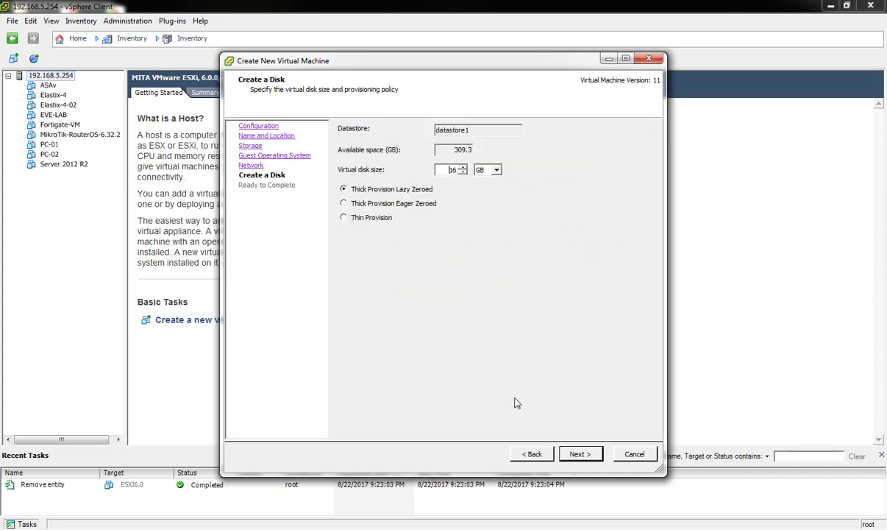
Give the VM a 50 GB thin-provisioned disk and finish creating it.
left_click(366, 218)
double_click(452, 169)
type("50")
left_click(471, 174)
left_click_drag(386, 56, 377, 61)
left_click(561, 454)
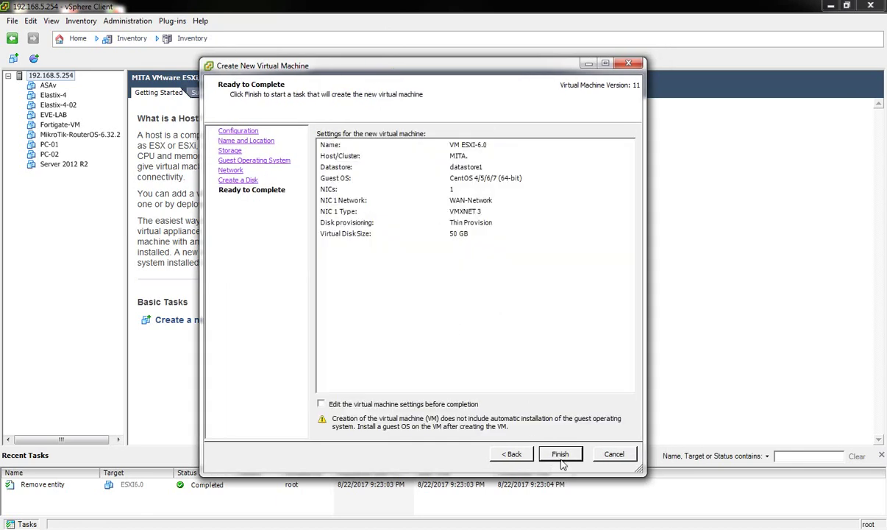
left_click(560, 455)
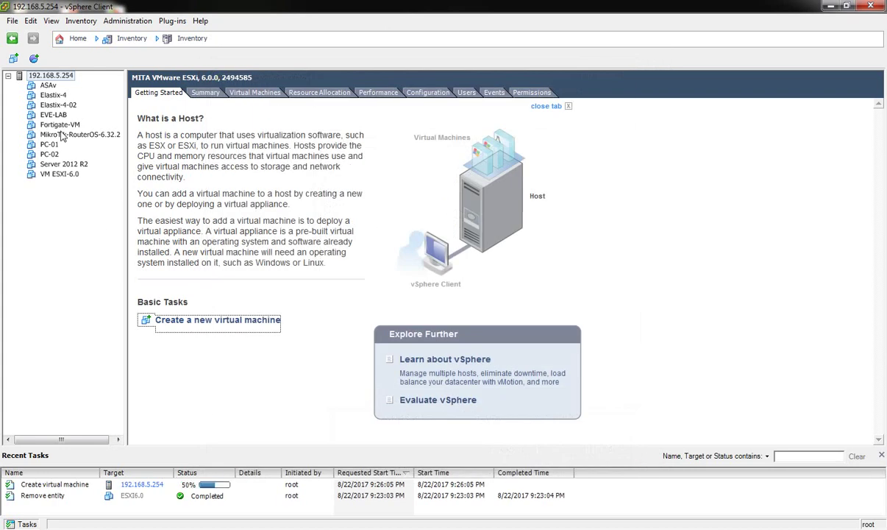
Set VM ESXI-6.0's memory size to 4 GB.
left_click(61, 176)
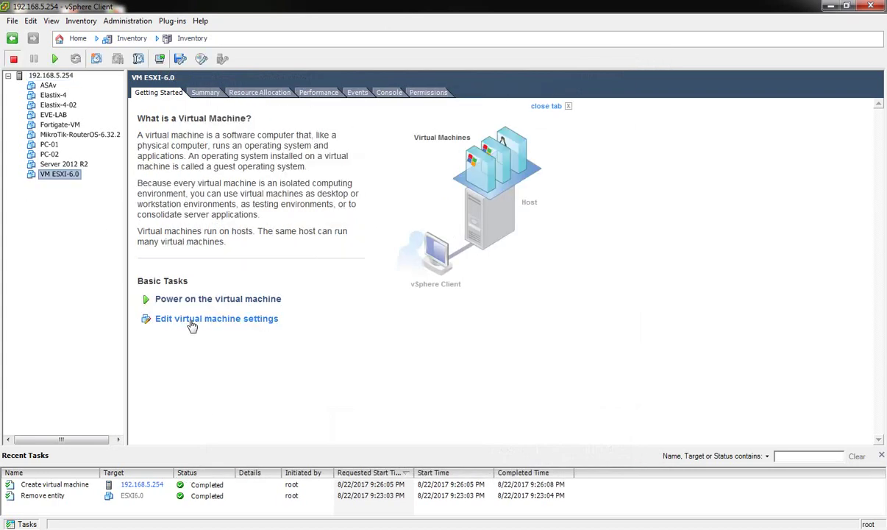
left_click(190, 319)
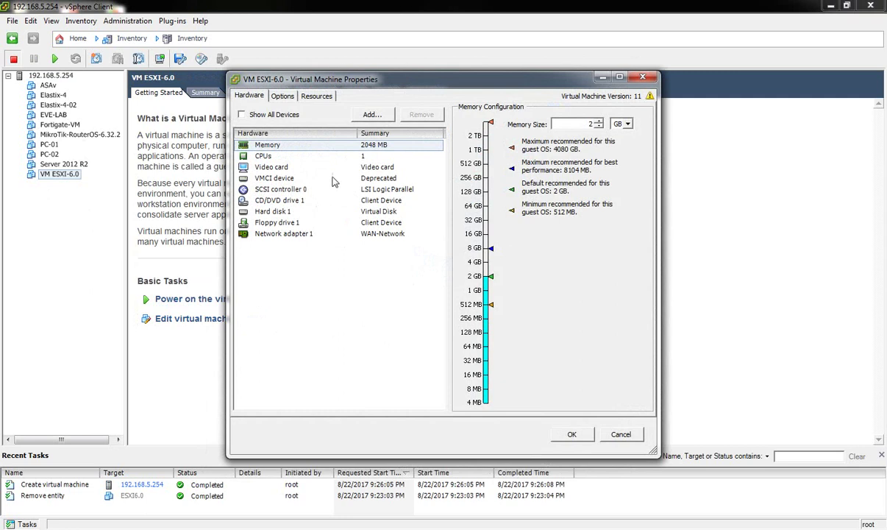
double_click(589, 124)
type("4")
Configure 2 virtual sockets with 2 cores per socket and apply the settings.
left_click(284, 153)
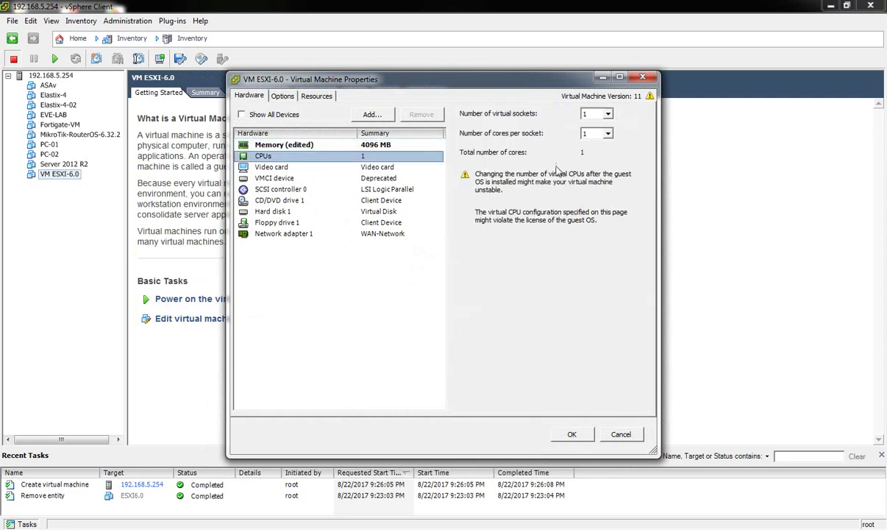
left_click(608, 114)
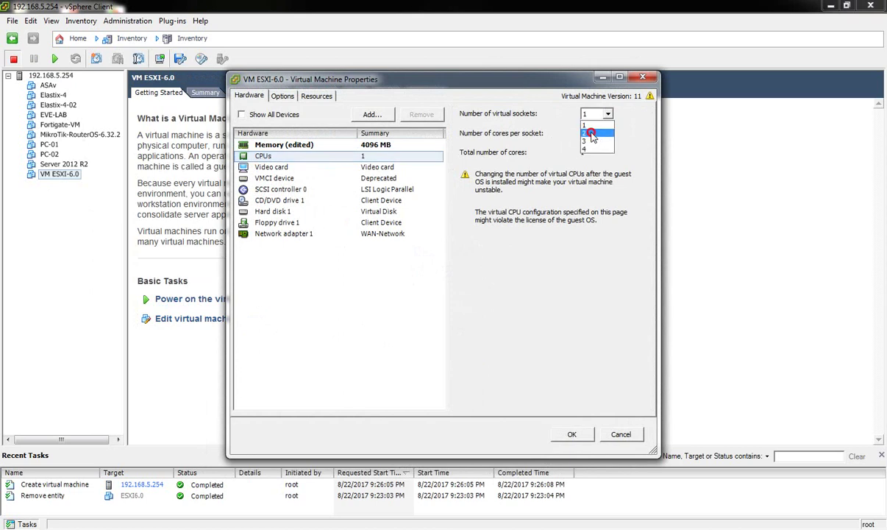
left_click(595, 134)
left_click(608, 133)
left_click(589, 153)
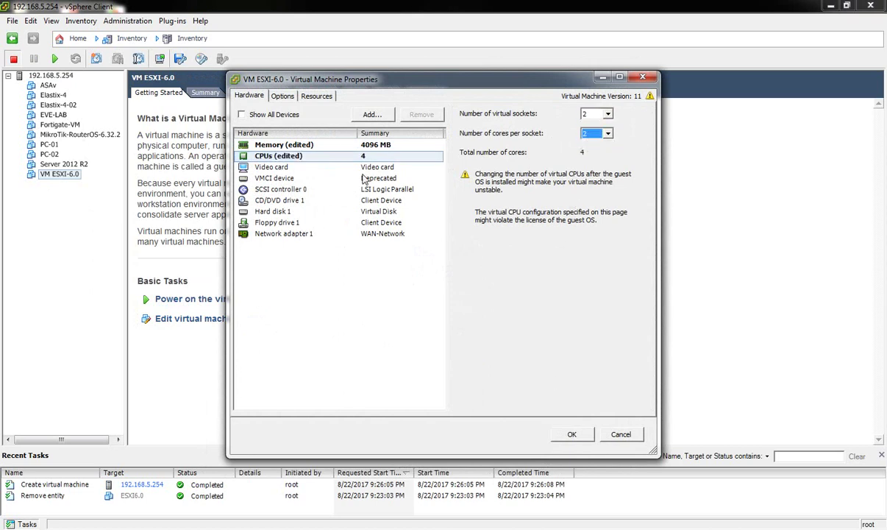
left_click(568, 434)
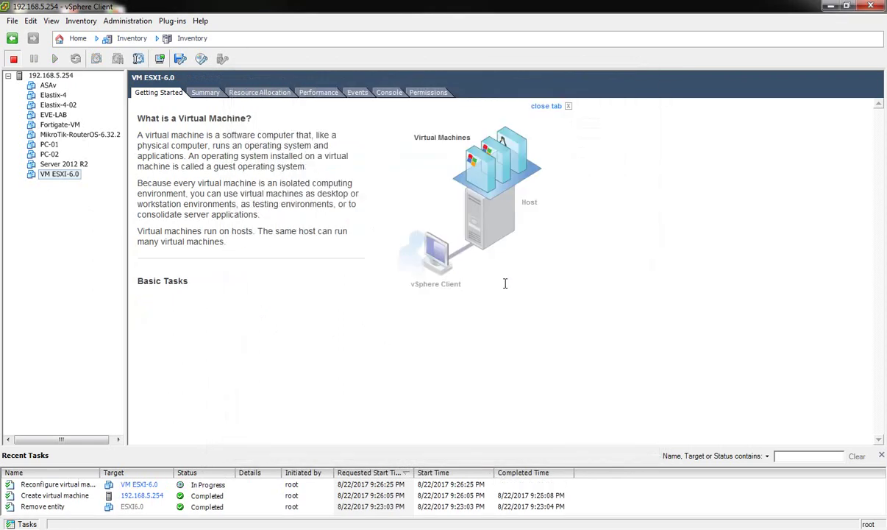
Check that VM ESXI-6.0's Network adapter 1 is on WAN-Network.
left_click(59, 174)
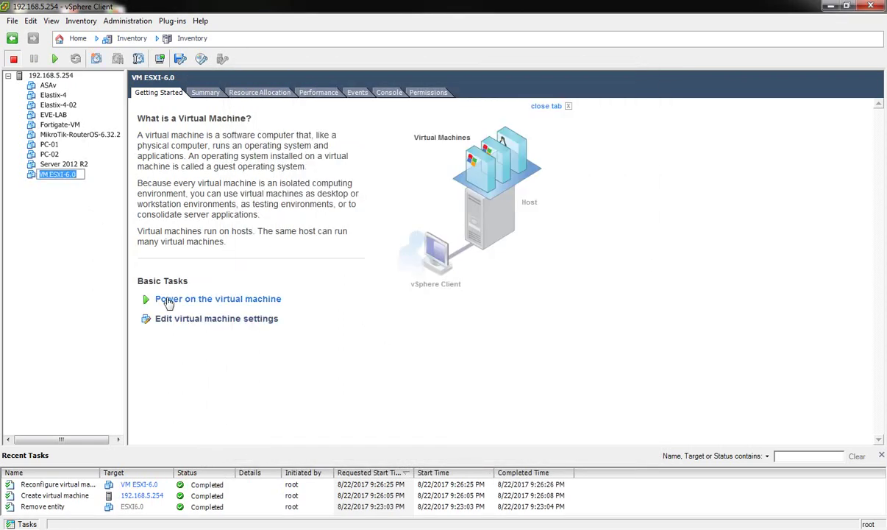
left_click(195, 319)
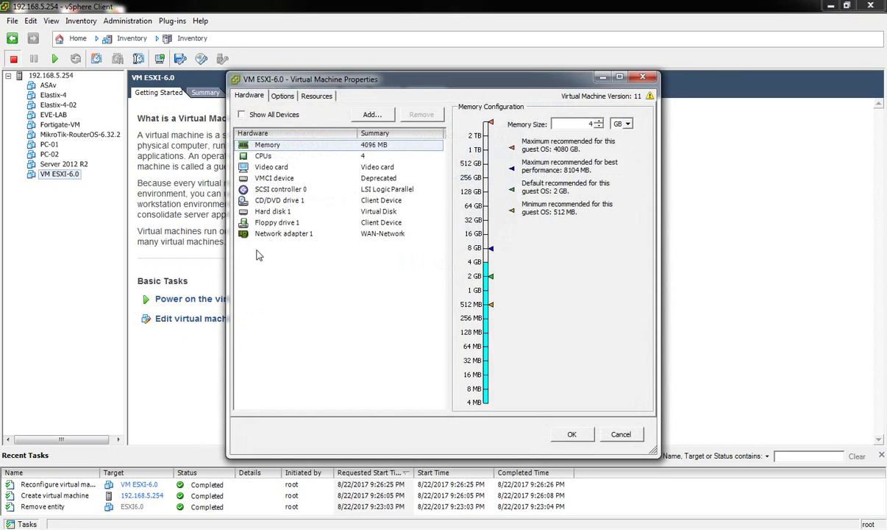
left_click(377, 233)
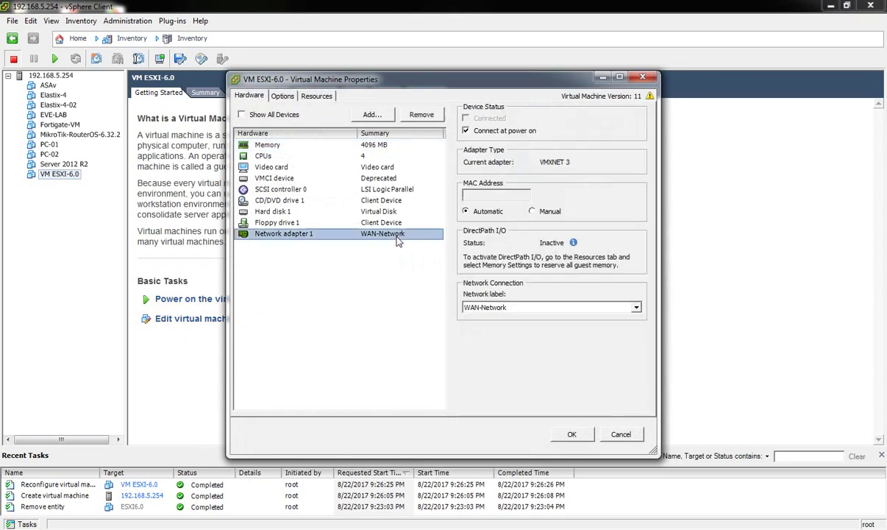
left_click(572, 434)
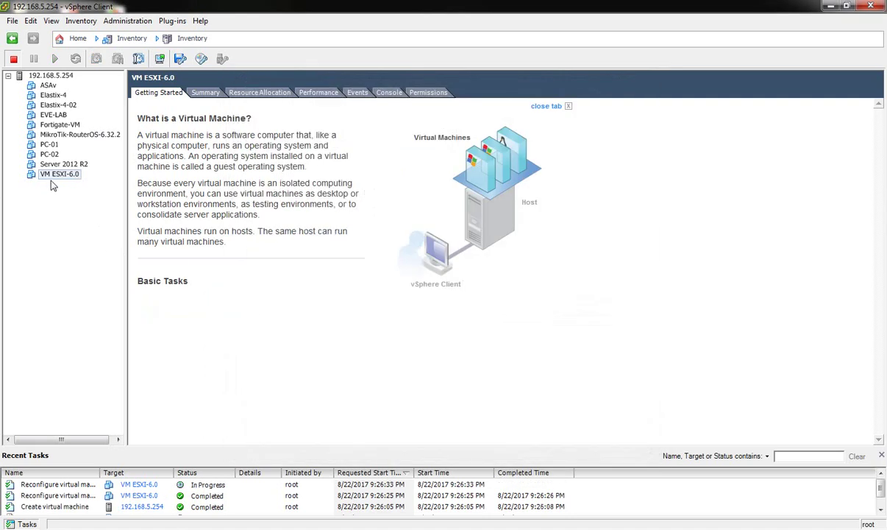
Power on VM ESXI-6.0.
left_click(49, 173)
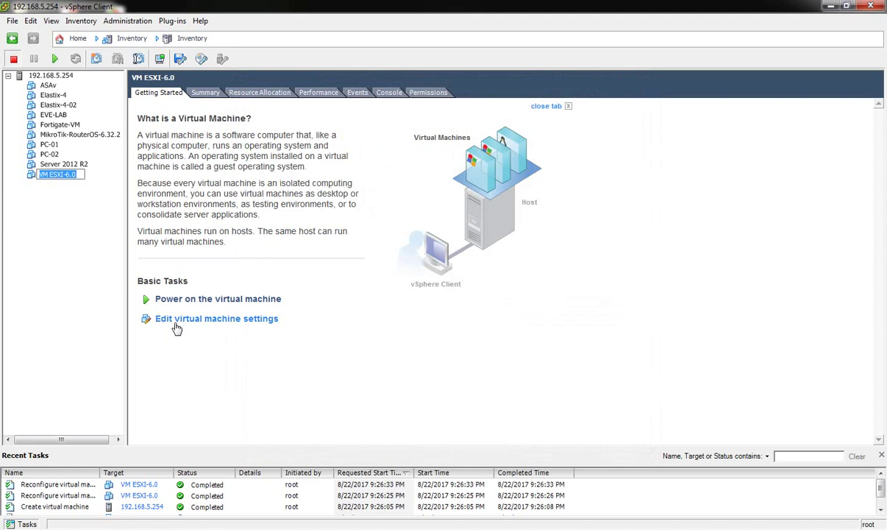
left_click(41, 180)
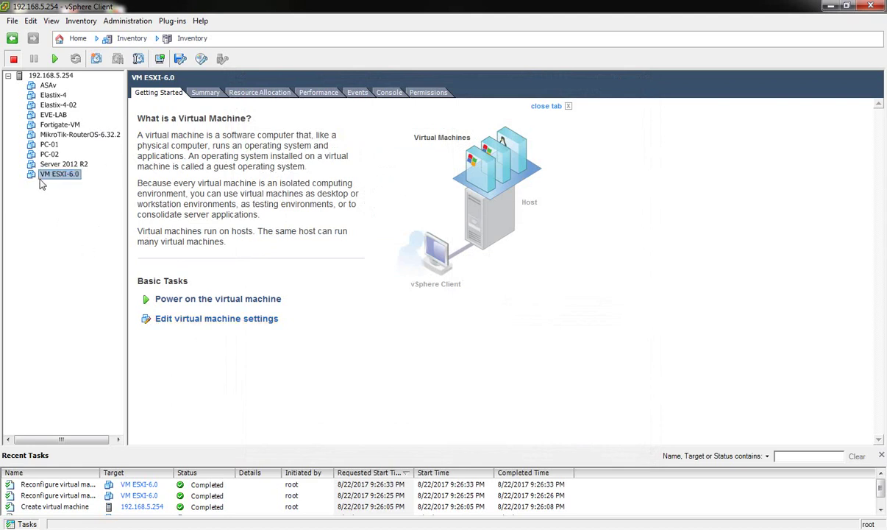
left_click(55, 58)
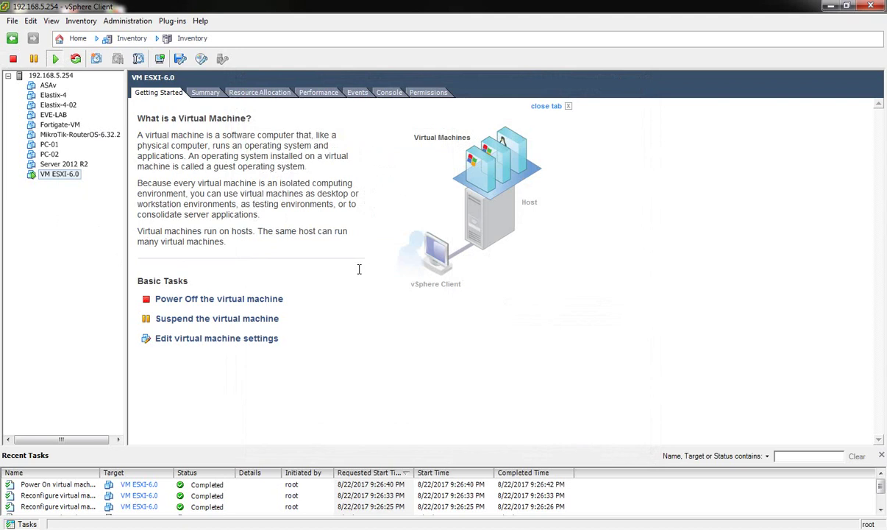
Open VM ESXI-6.0's console and enlarge it to show the full boot text.
right_click(62, 176)
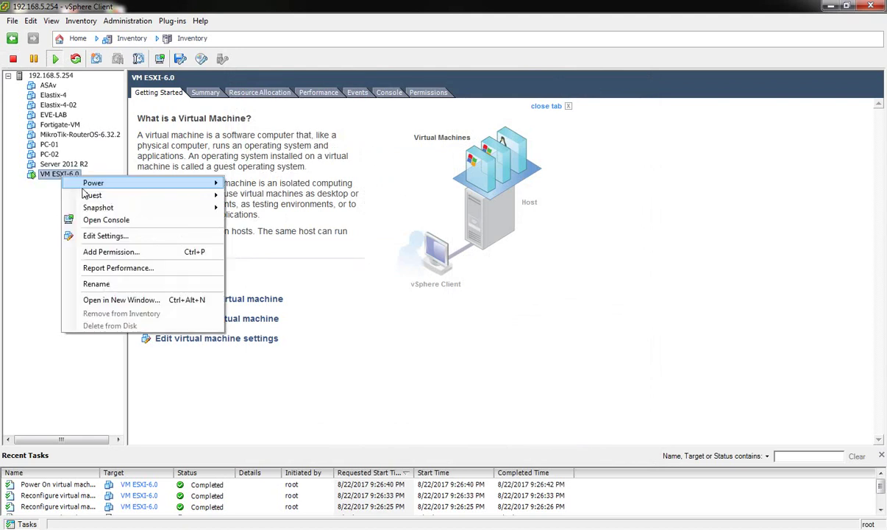
left_click(92, 220)
left_click(234, 92)
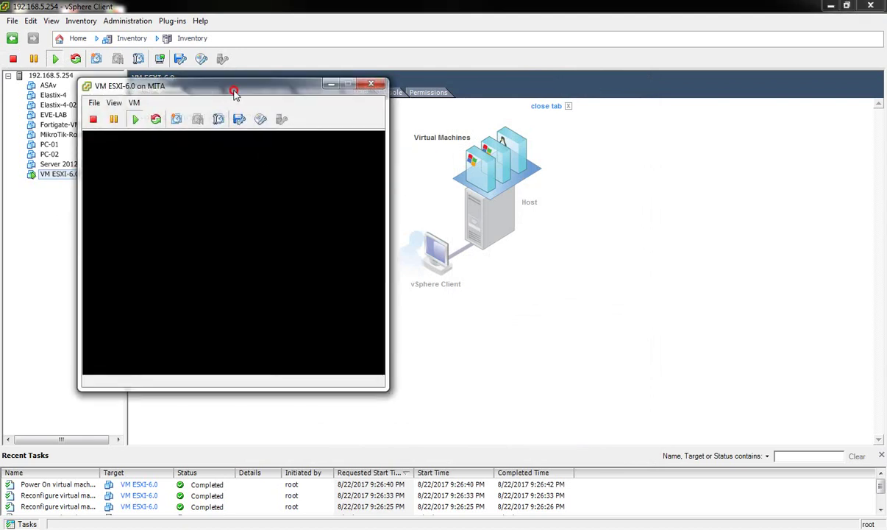
left_click_drag(234, 92, 368, 111)
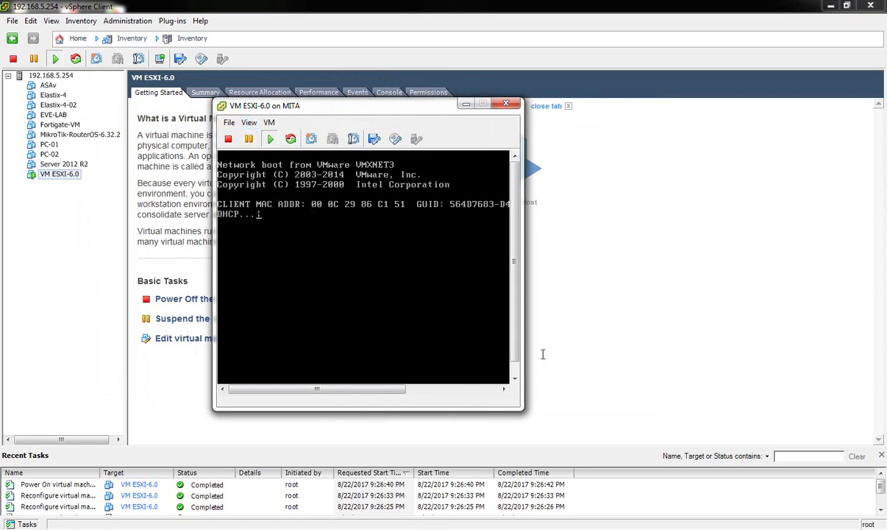
left_click_drag(522, 408, 786, 445)
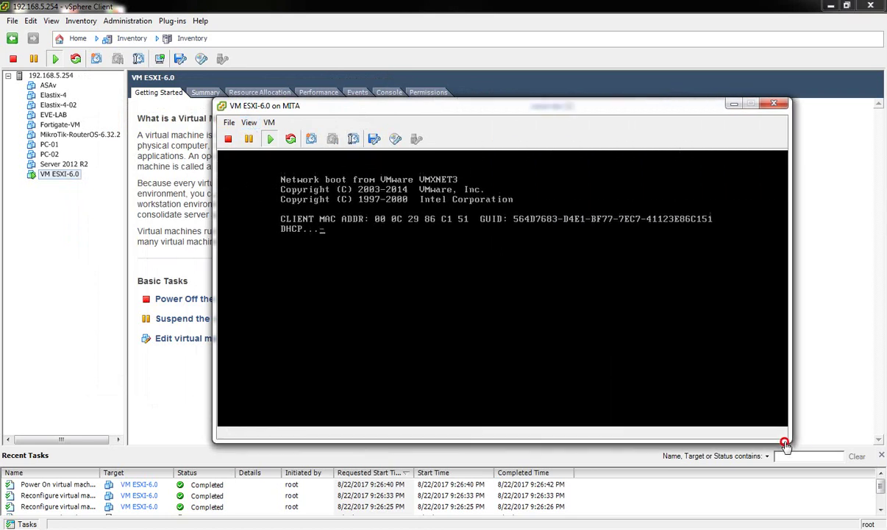
left_click_drag(416, 109, 346, 119)
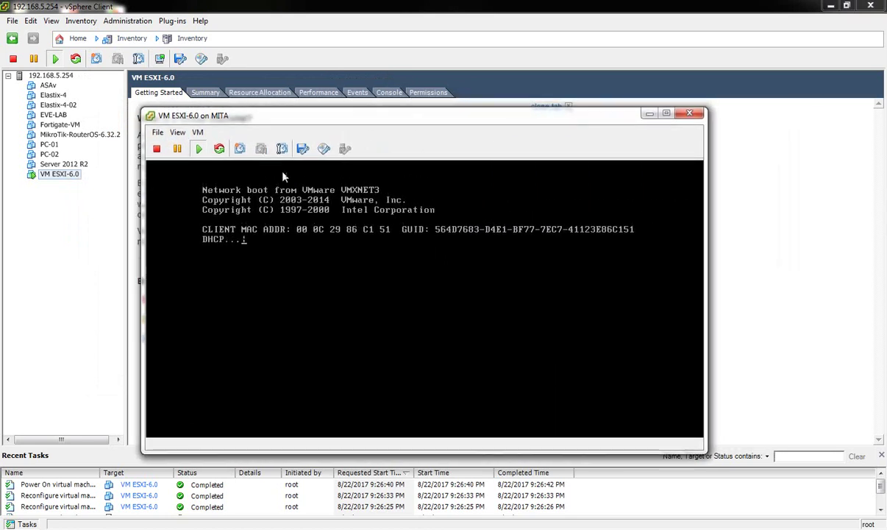
Mount the local VMware-VMvisor-Installer-6.0.0-2494585 ISO on CD/DVD drive 1 to reach the boot menu.
left_click(324, 149)
mouse_move(388, 168)
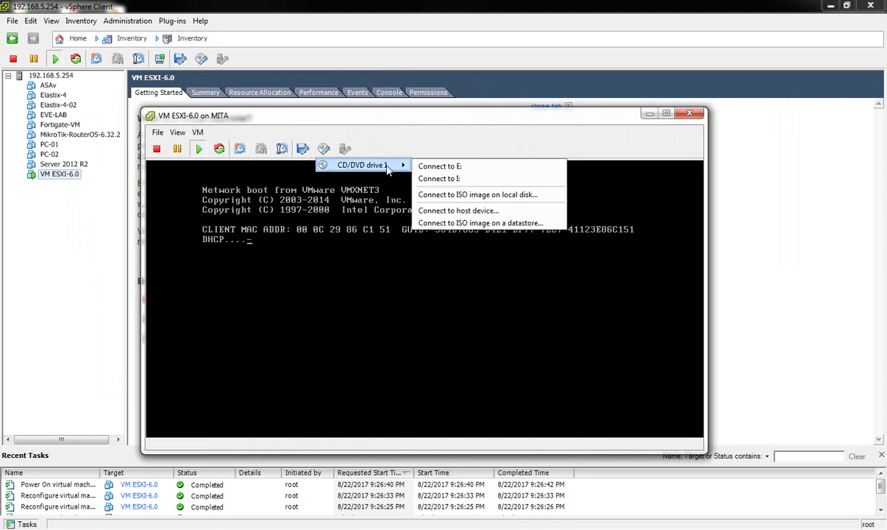
left_click(465, 196)
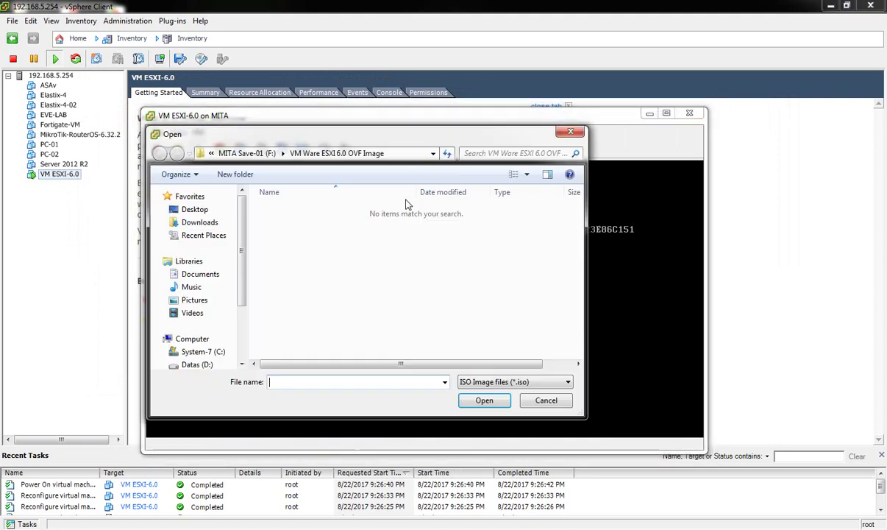
left_click(247, 153)
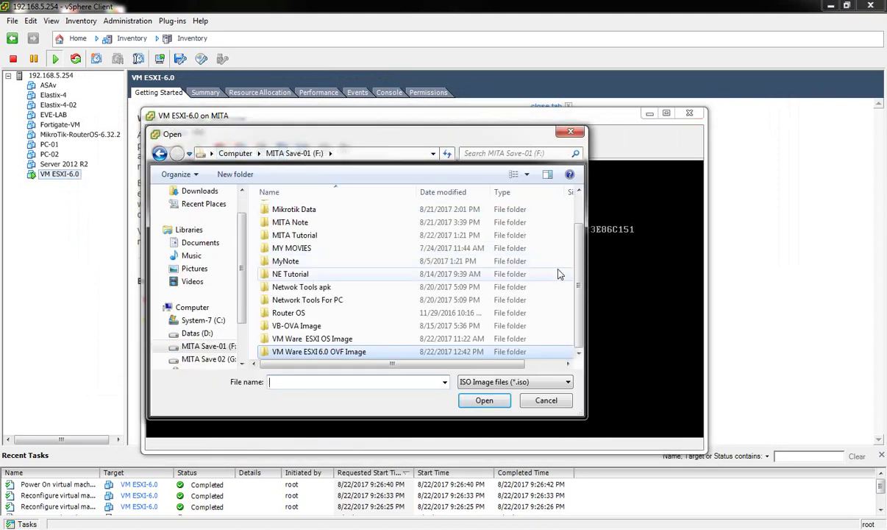
double_click(312, 340)
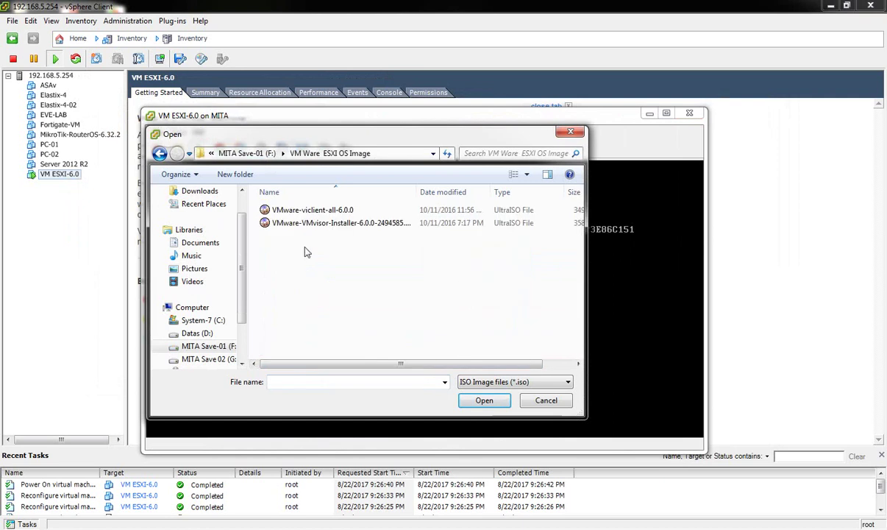
left_click(374, 223)
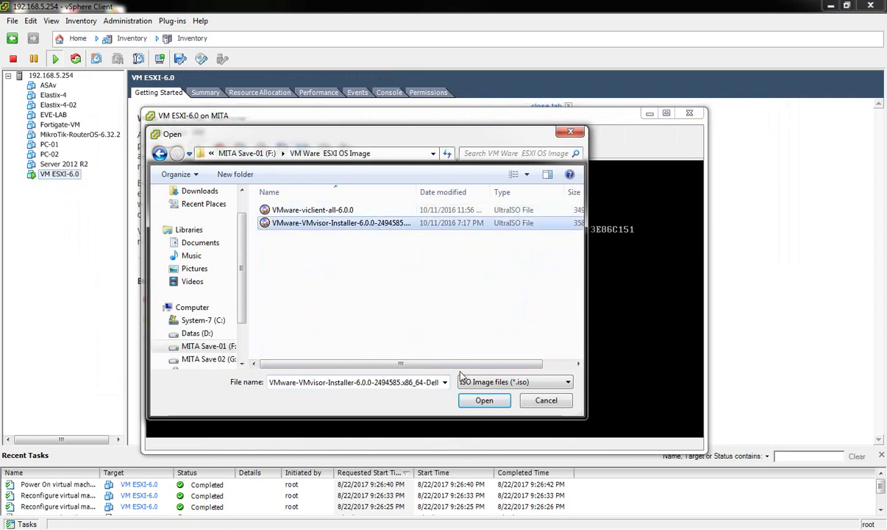
left_click(485, 400)
left_click(384, 309)
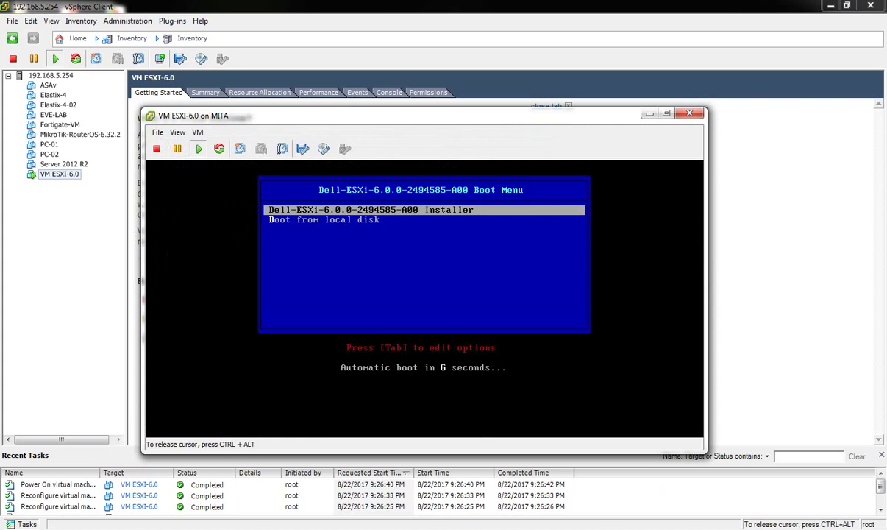
Make the console full screen and let it boot to the ESXi 6.0.0 Installer welcome screen.
key("ctrl+alt+Return")
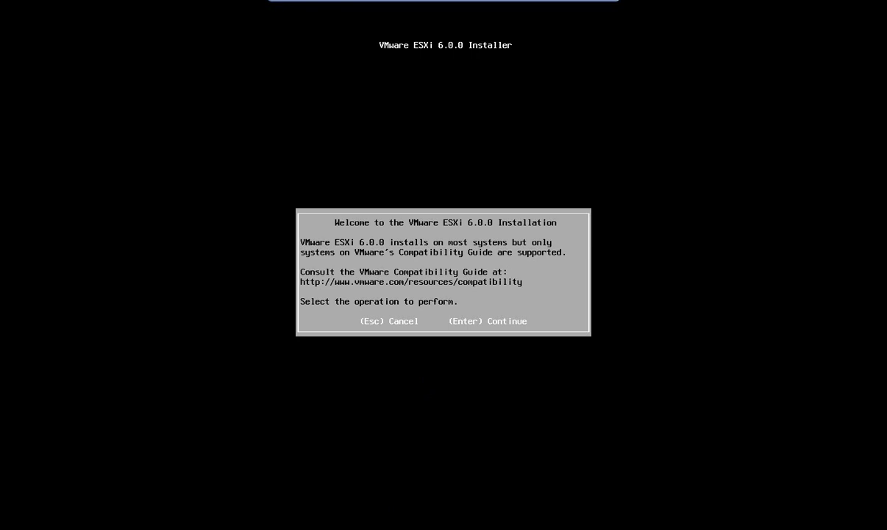
Accept the EULA, choose the 50 GB disk and US Default keyboard, and set the root password.
key("Return")
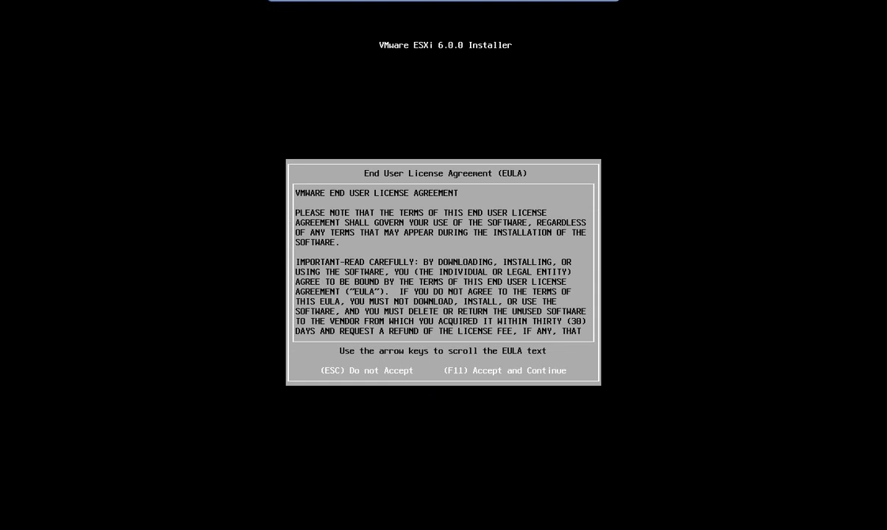
key("F11")
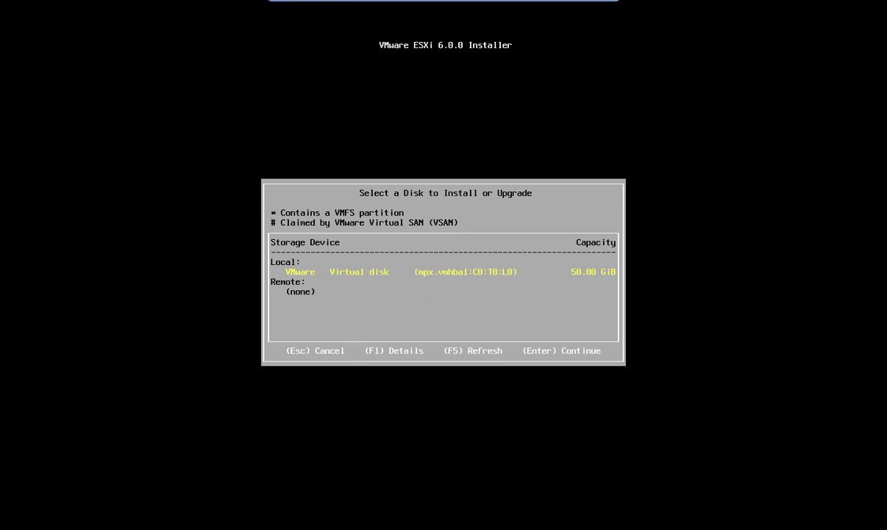
key("Return")
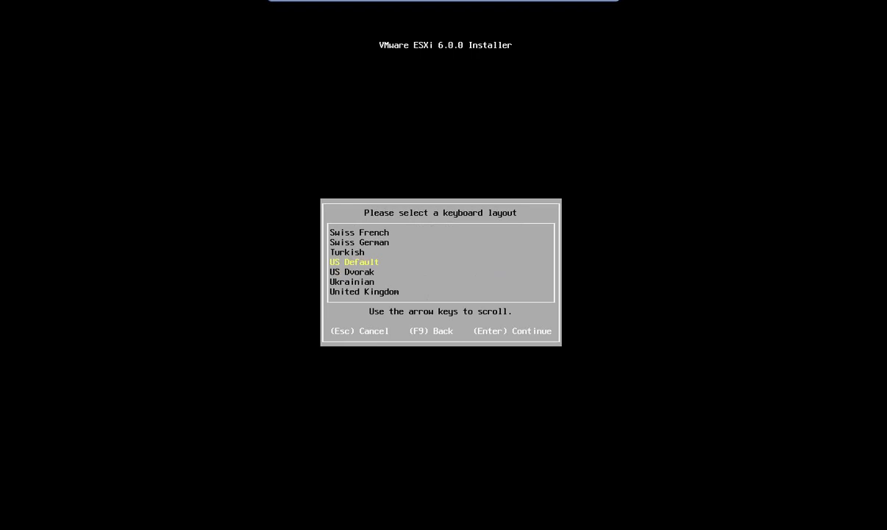
key("Return")
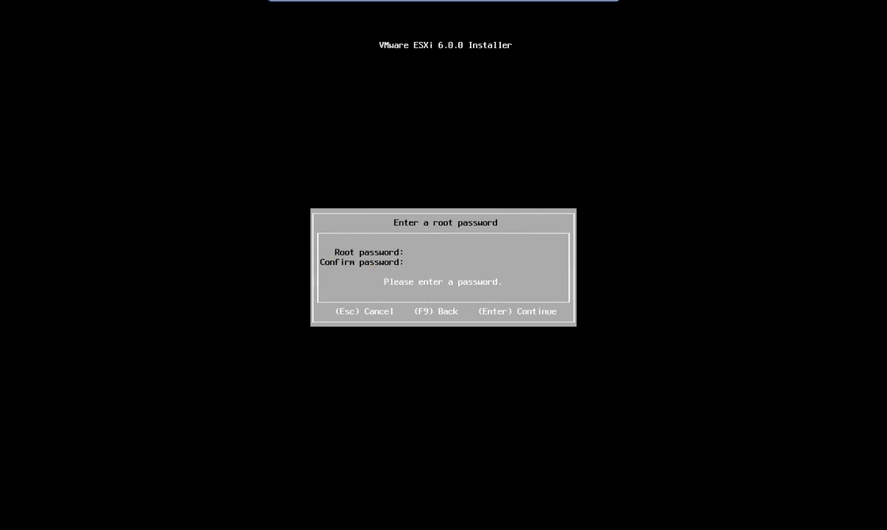
type("*********")
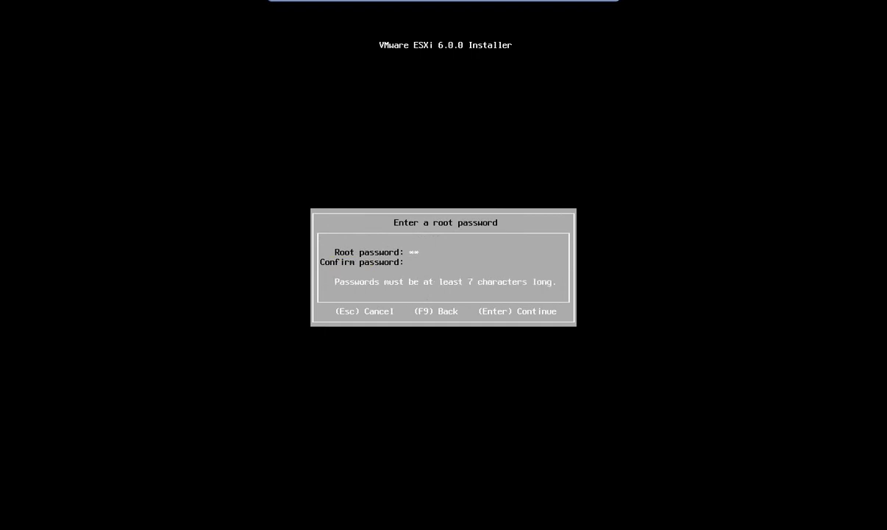
type("*********")
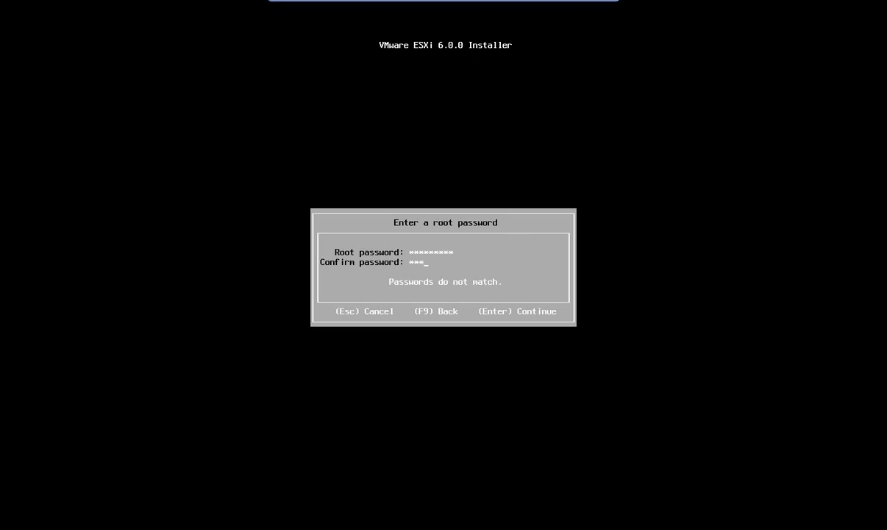
key("Return")
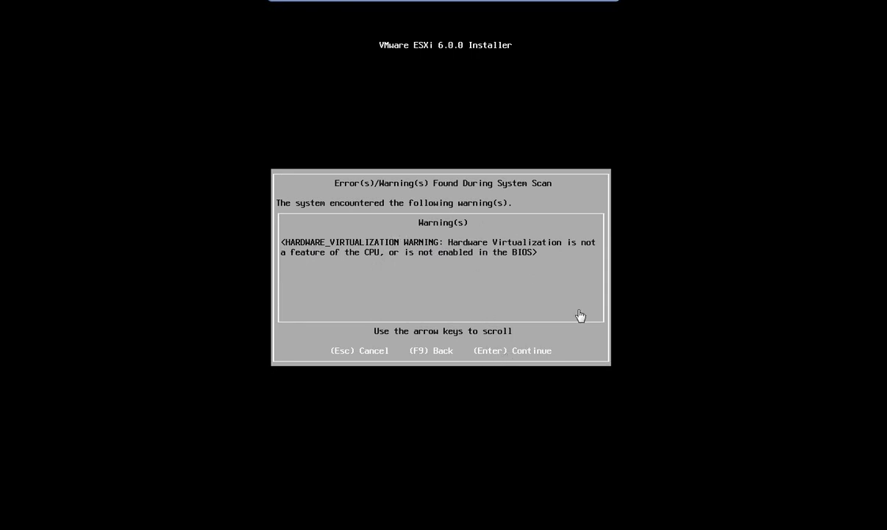
Continue past the hardware virtualization warning and confirm installing ESXi 6.0.0 with F11.
key("Return")
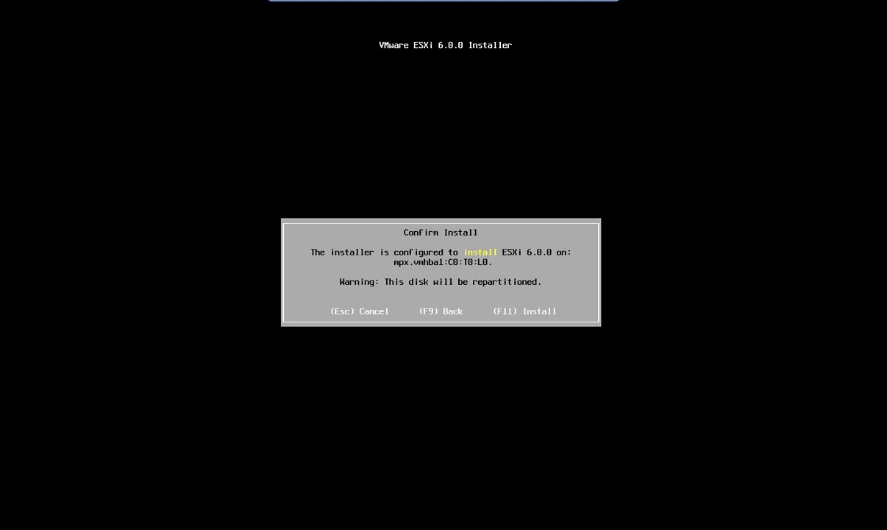
key("F11")
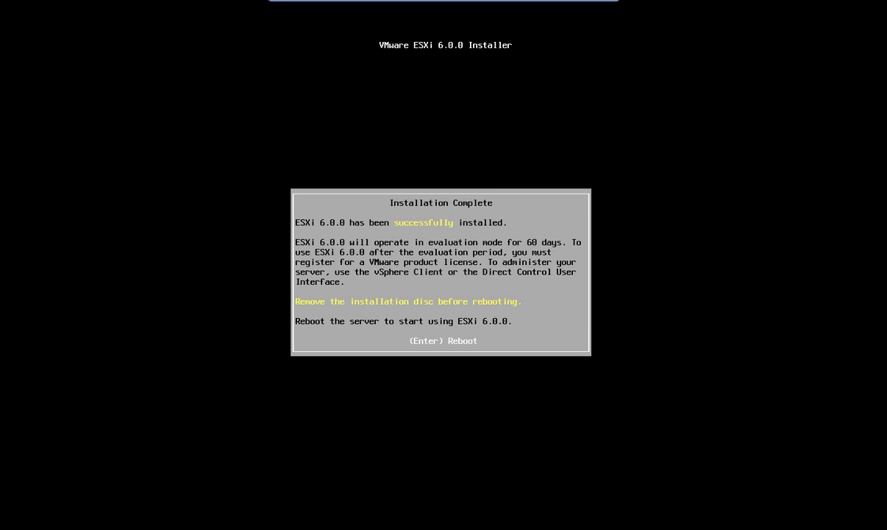
Reboot the newly installed ESXi host so its console shows DHCP address 192.168.5.160.
key("Return")
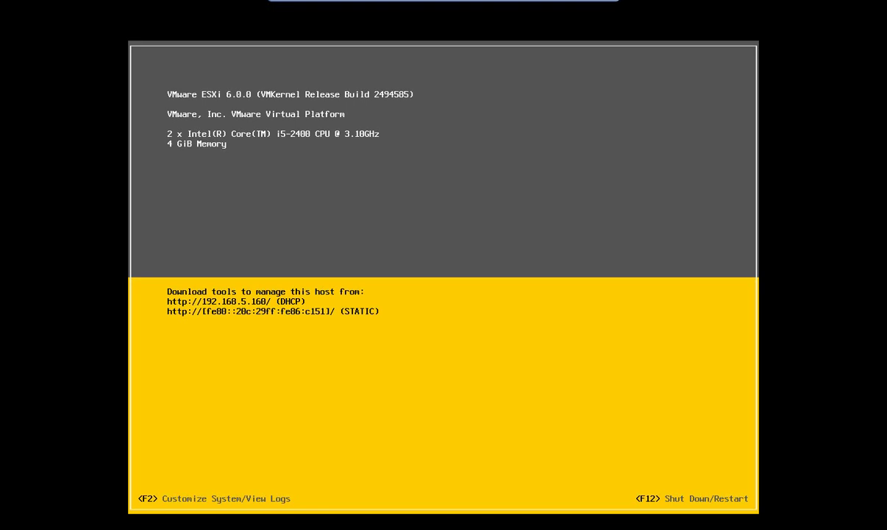
Log in to DCUI System Customization as root with the root password.
key("F2")
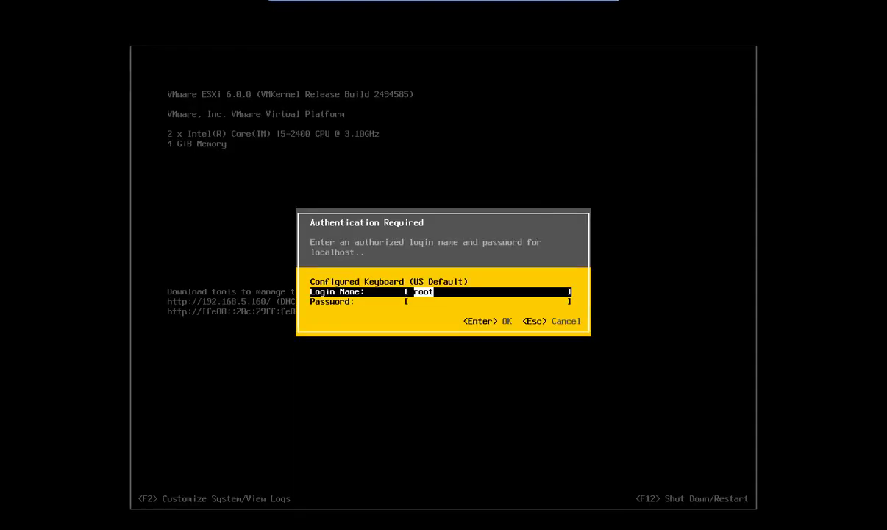
key("Tab")
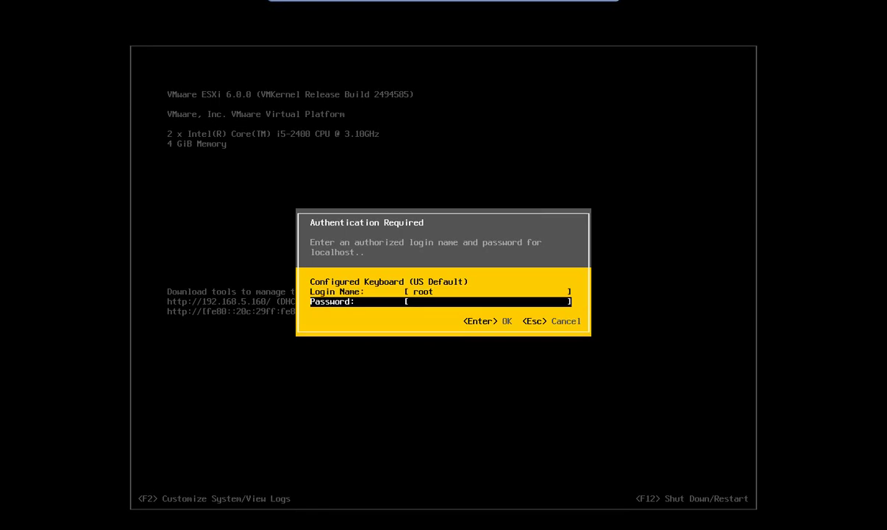
type("*******")
key("Return")
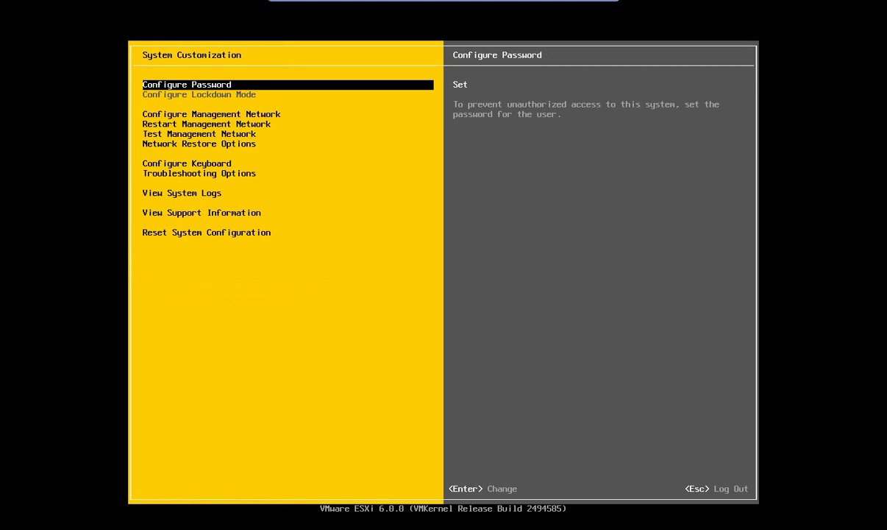
Disable IPv6 in the Configure Management Network settings.
key("Down")
key("Down")
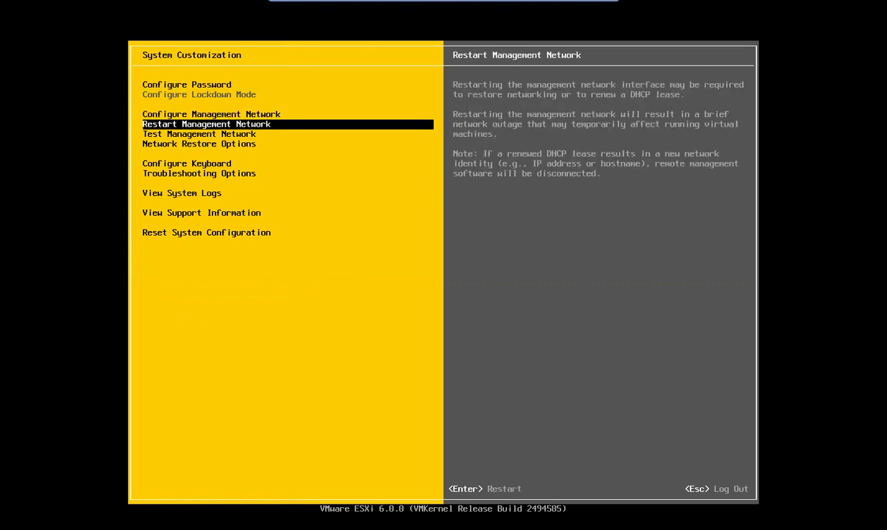
key("Down")
key("Down")
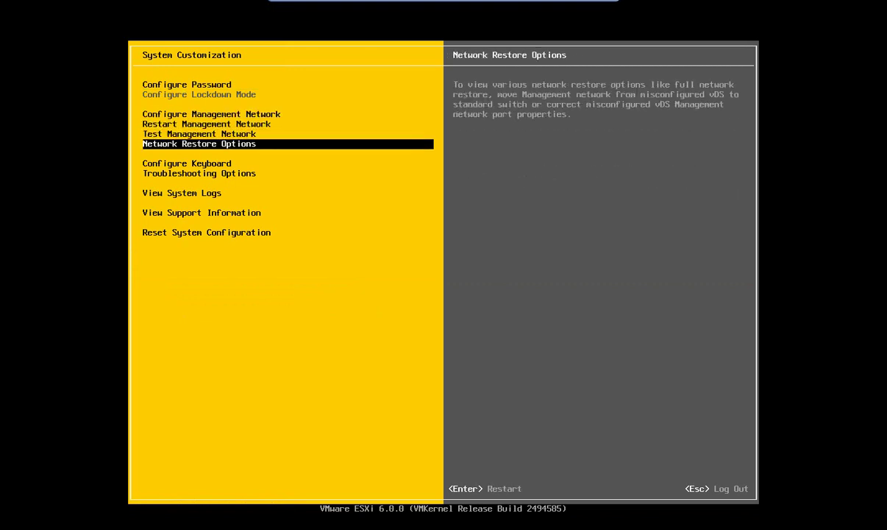
key("Up")
key("Up")
key("Up")
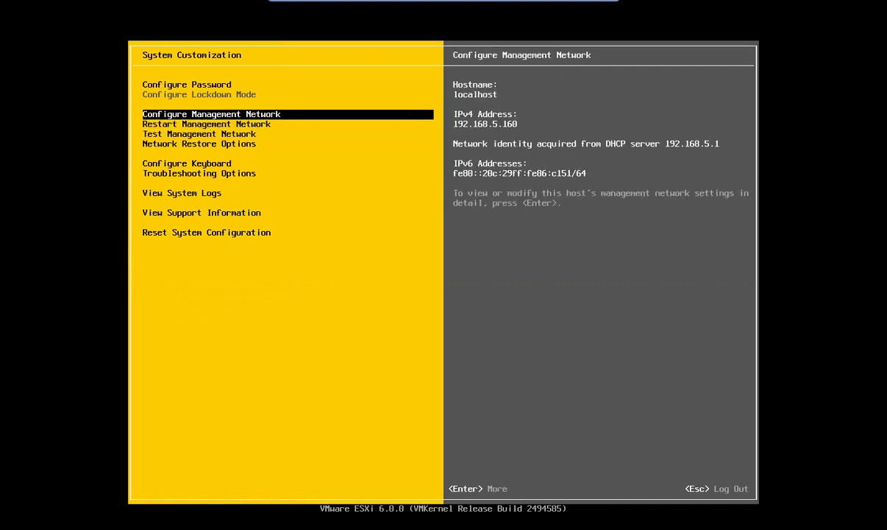
key("Return")
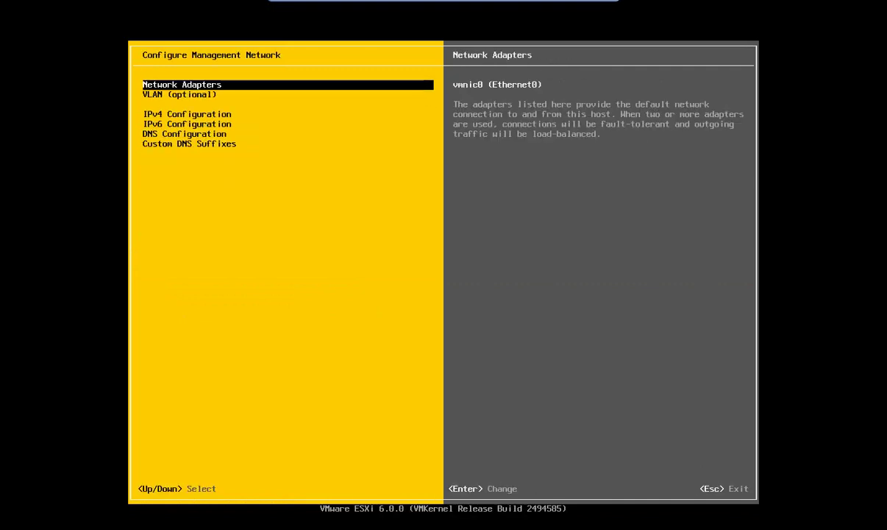
key("Down")
key("Down")
key("Down")
key("Return")
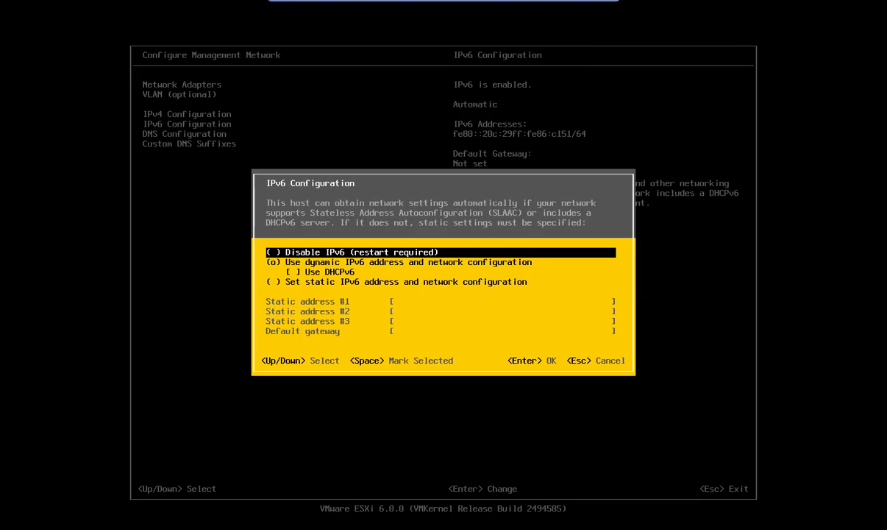
key("space")
key("Return")
Switch IPv4 to static addressing and replace 192.168.5.160 with 192.168.5.250.
key("Up")
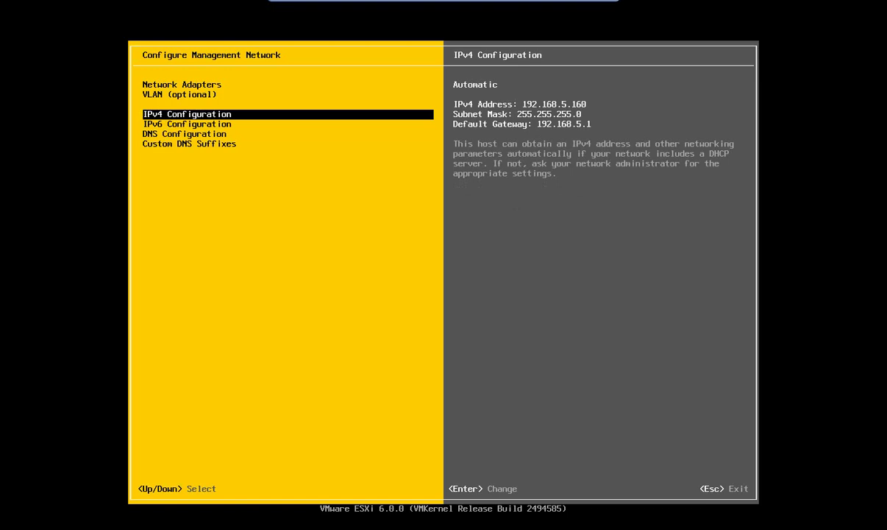
key("Return")
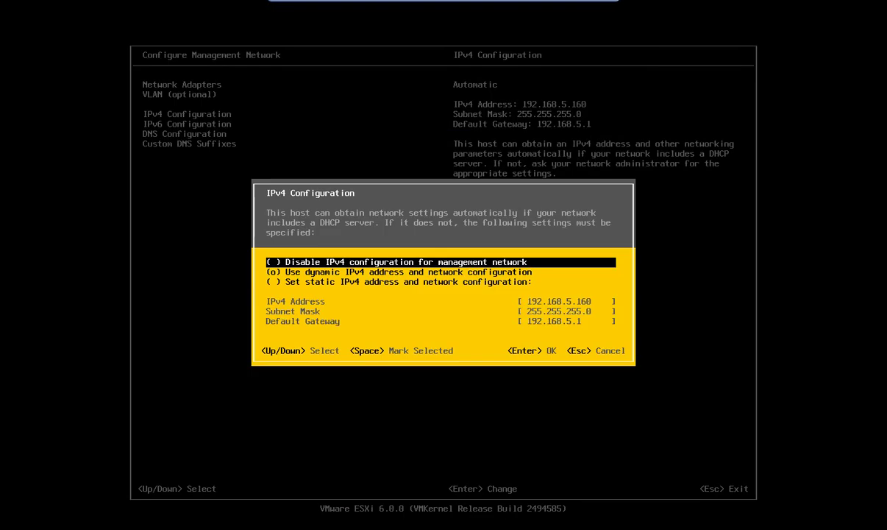
key("Down")
key("Down")
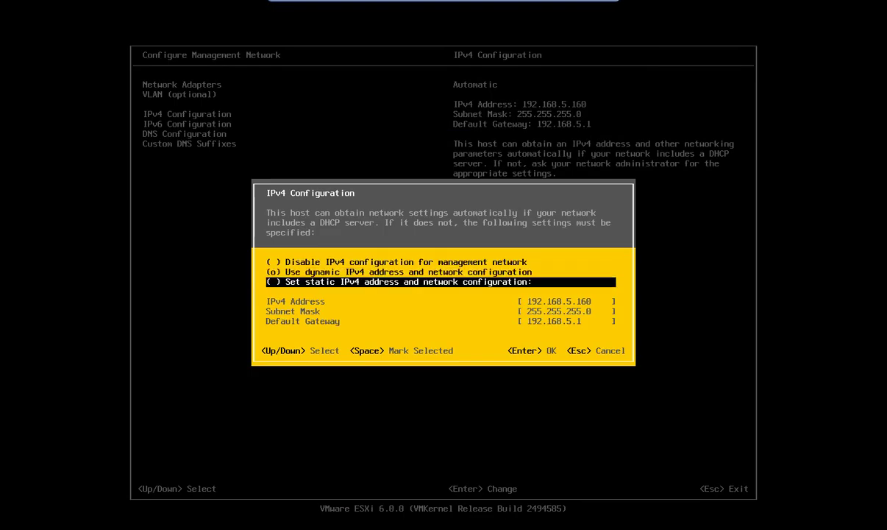
key("Escape")
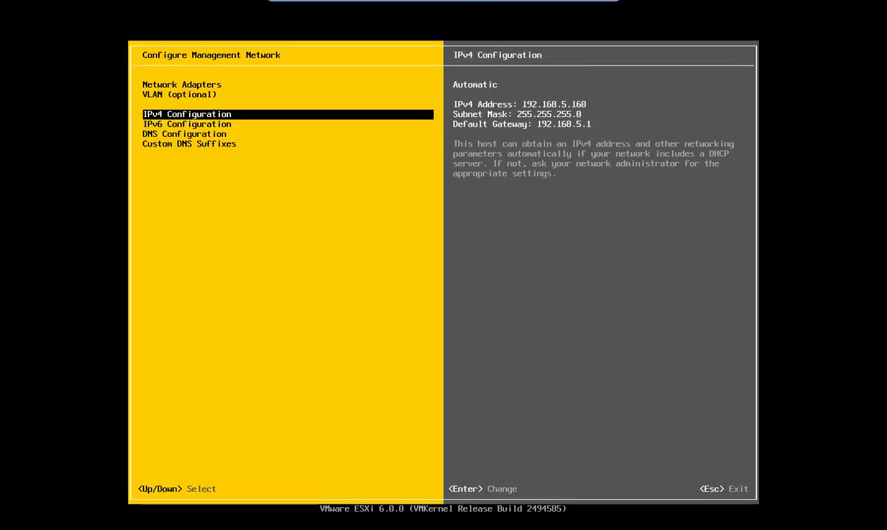
key("Return")
key("Down")
key("Down")
key("space")
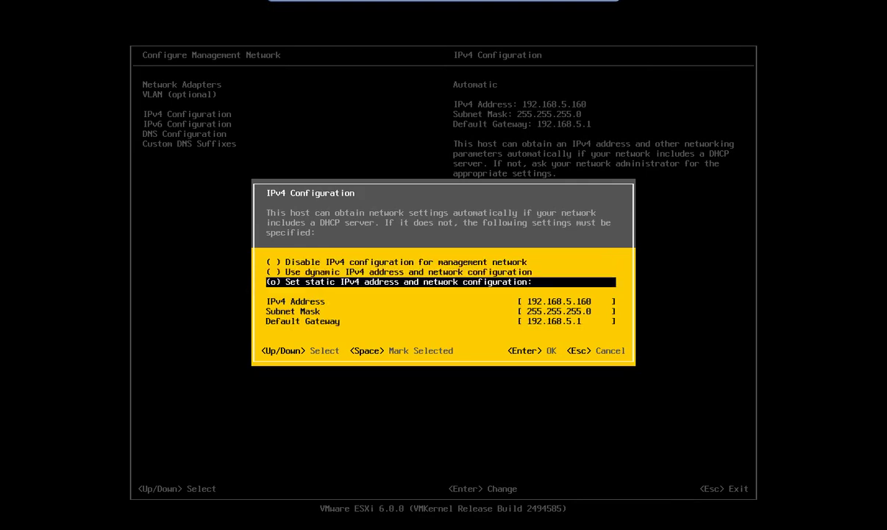
key("Down")
key("Down")
key("Up")
key("BackSpace")
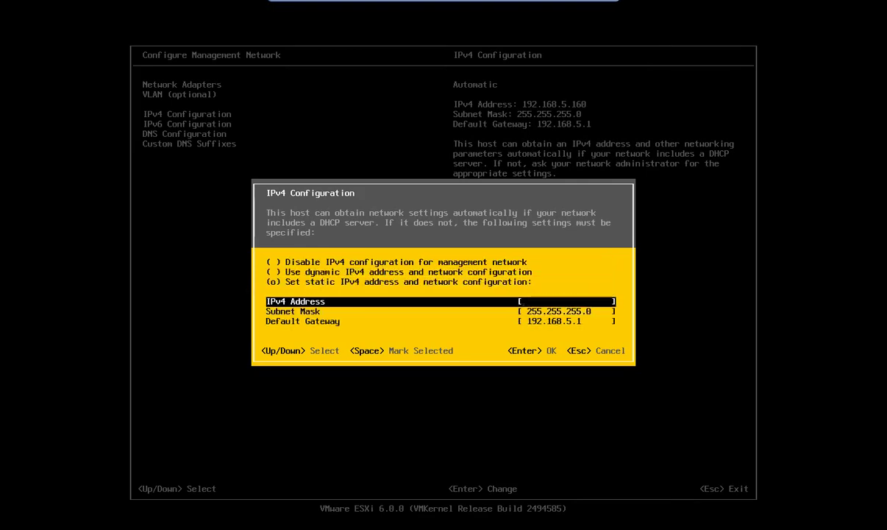
type("192.168.5.250")
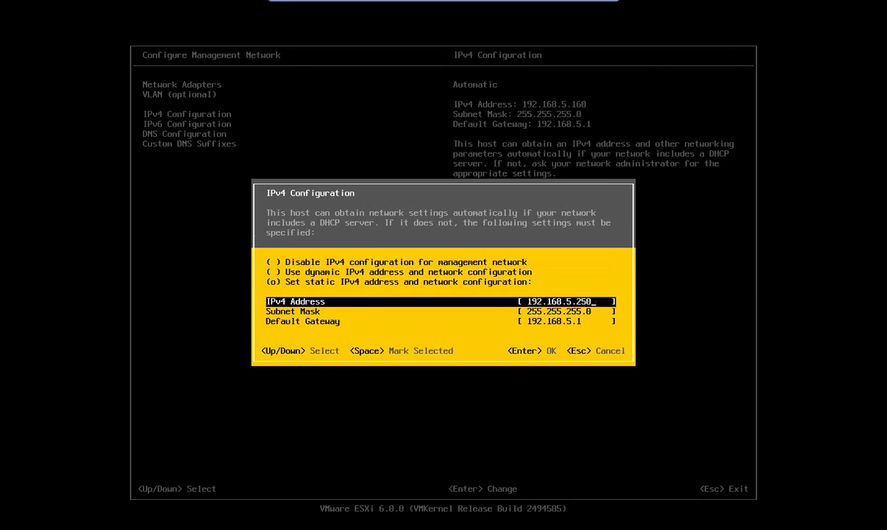
Save the static IPv4 settings and confirm applying the management network changes.
key("Down")
key("Down")
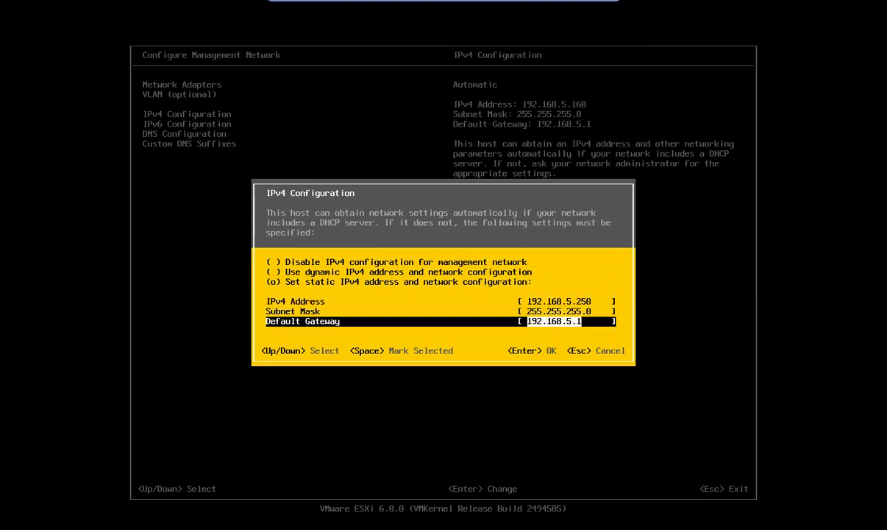
key("Return")
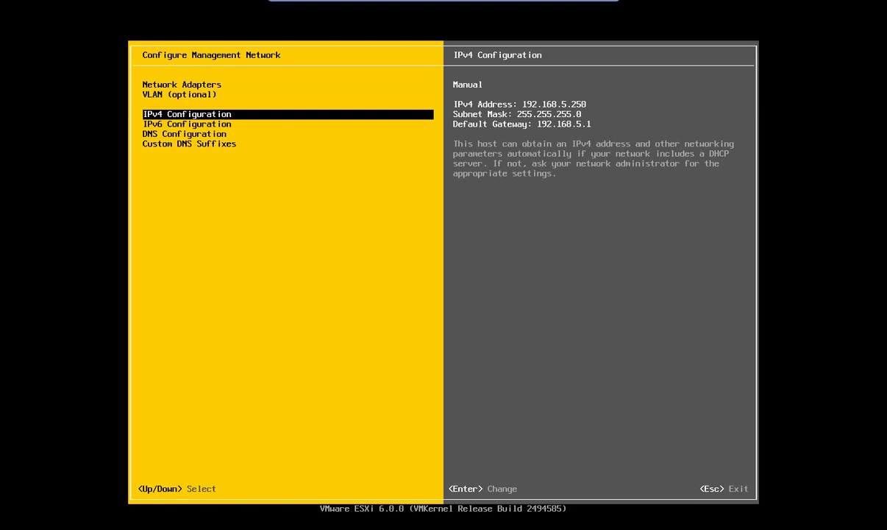
key("Escape")
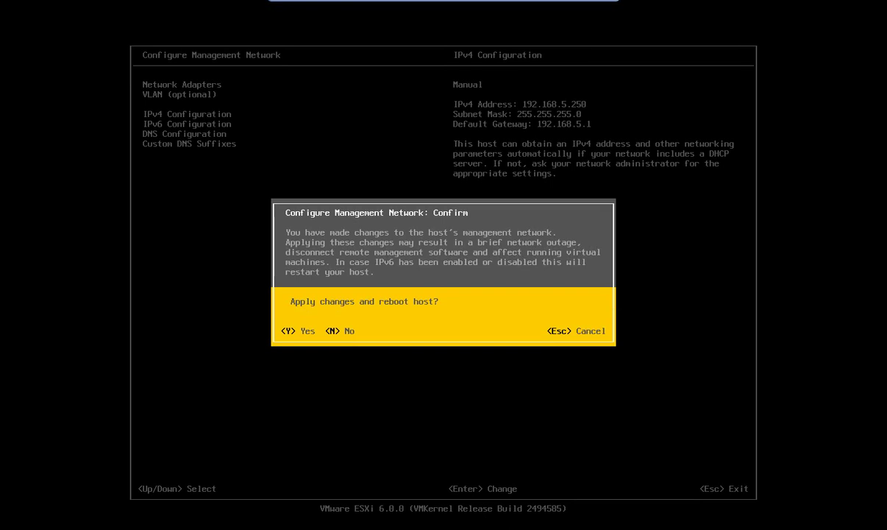
key("Escape")
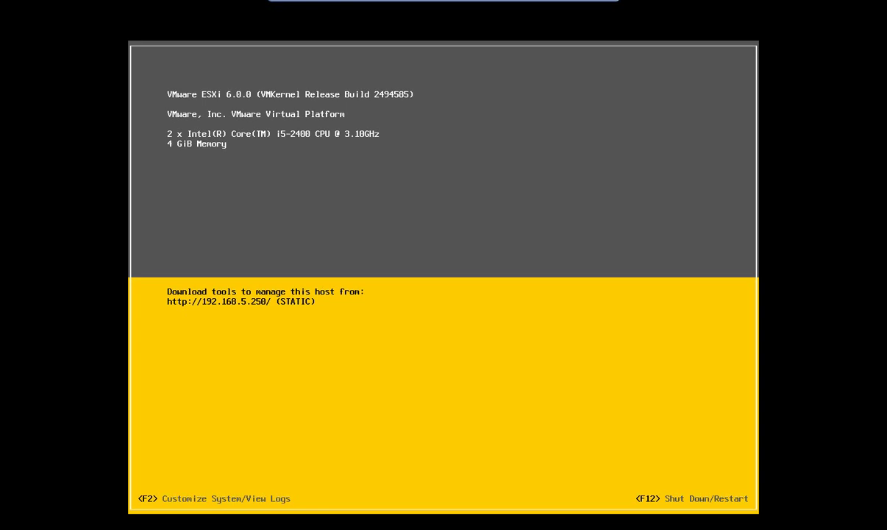
Release the ESXi console showing static 192.168.5.250 back to a regular window.
key("ctrl+alt+Return")
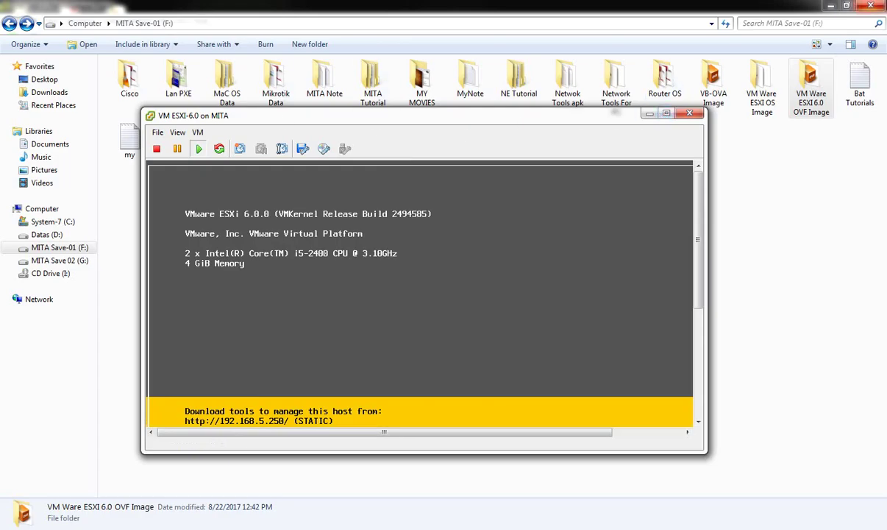
Ping 192.168.5.250 from Command Prompt and get 3 of 3 replies with 0% loss.
left_click(830, 5)
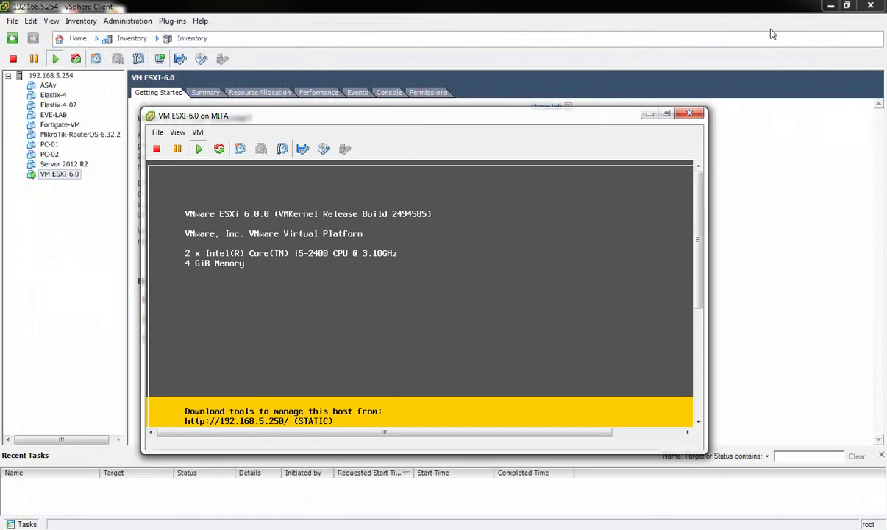
left_click(830, 5)
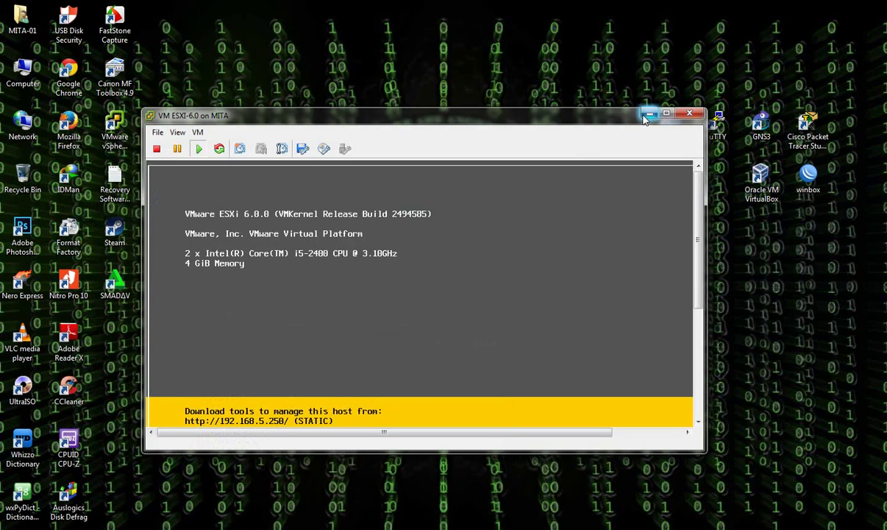
left_click(650, 114)
type("cmd")
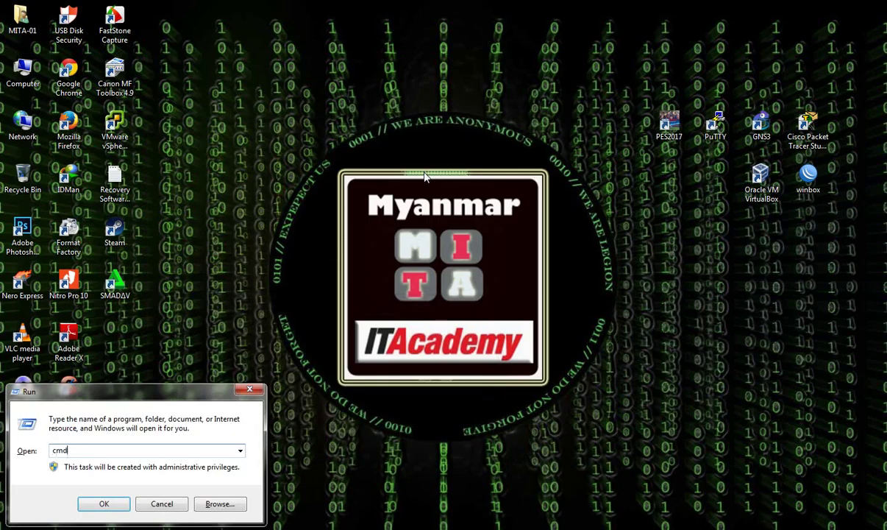
key("Return")
type("pi")
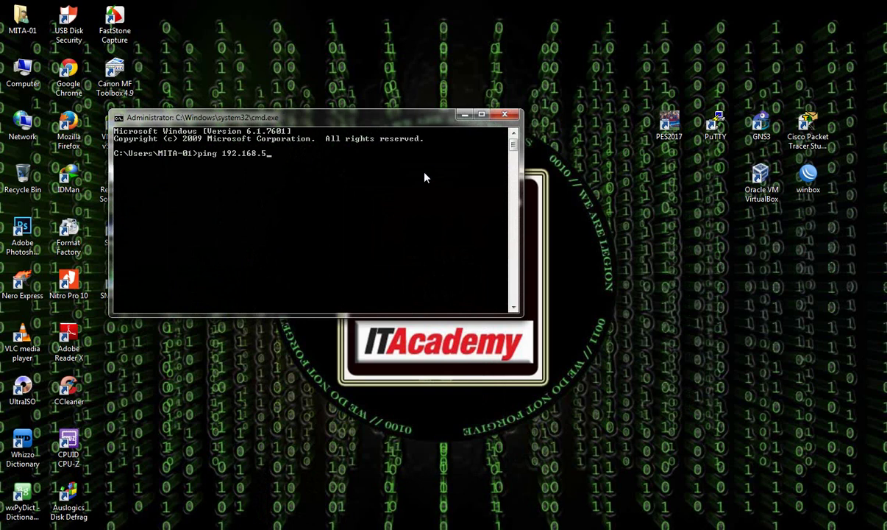
type("ng 192.168.5.250")
key("Return")
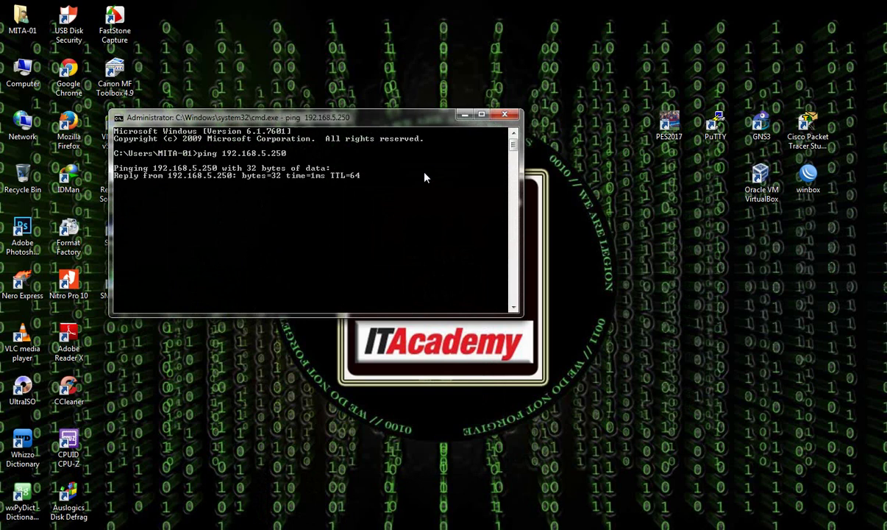
Close the ESXi VM console window.
left_click(464, 115)
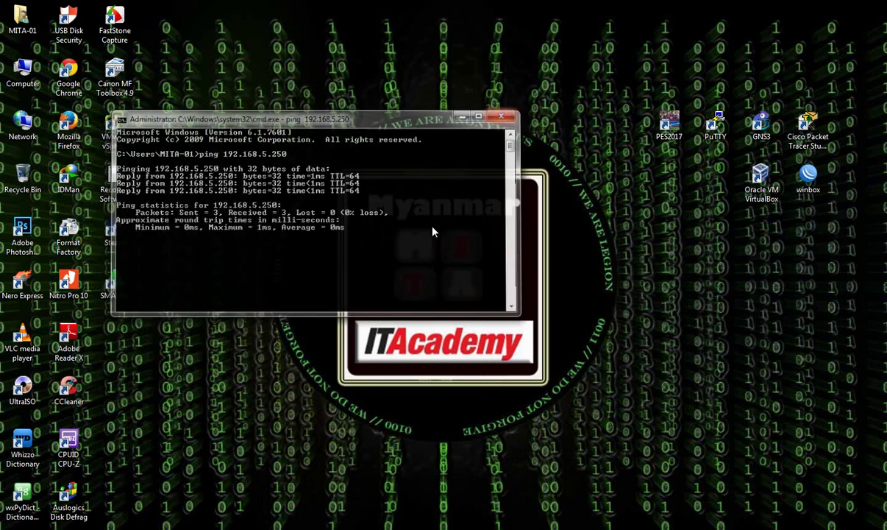
left_click(295, 482)
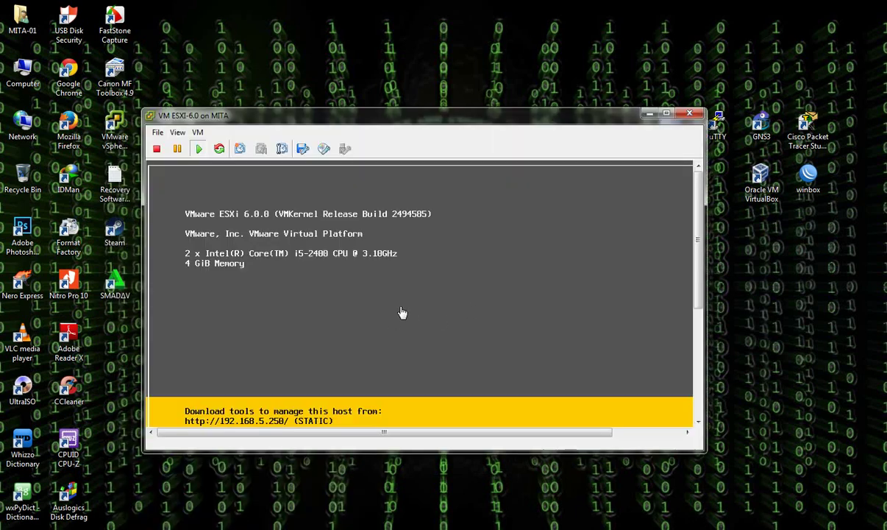
left_click(688, 115)
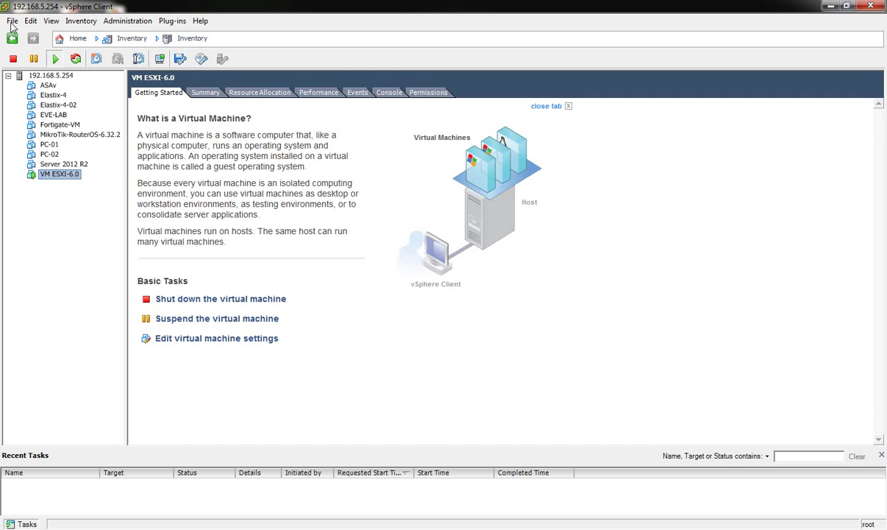
Quit the vSphere Client.
left_click(12, 21)
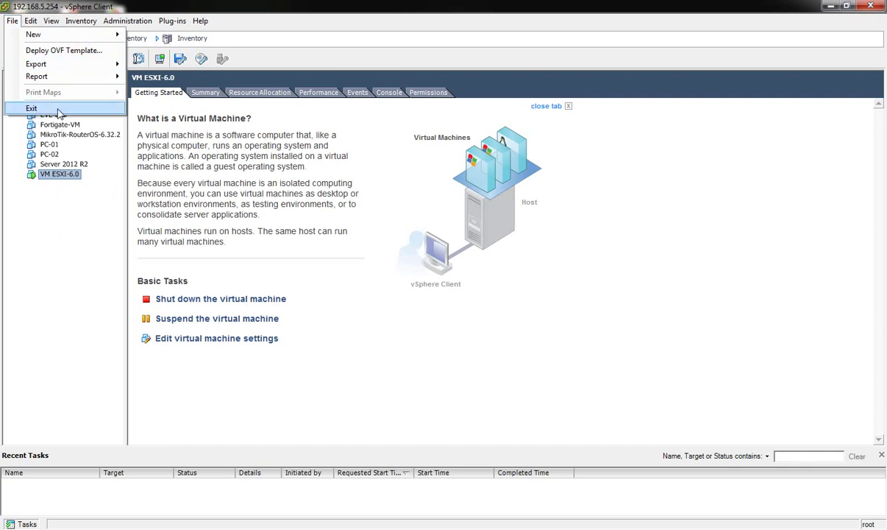
left_click(13, 21)
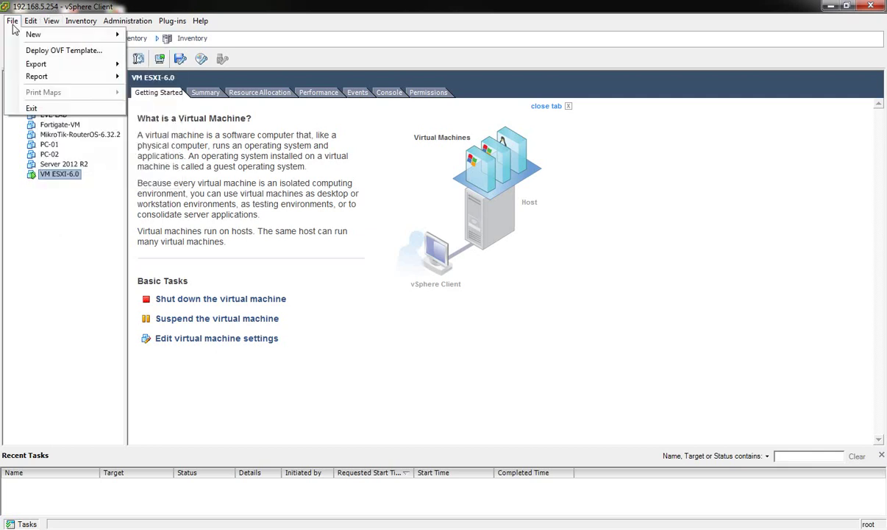
left_click(31, 108)
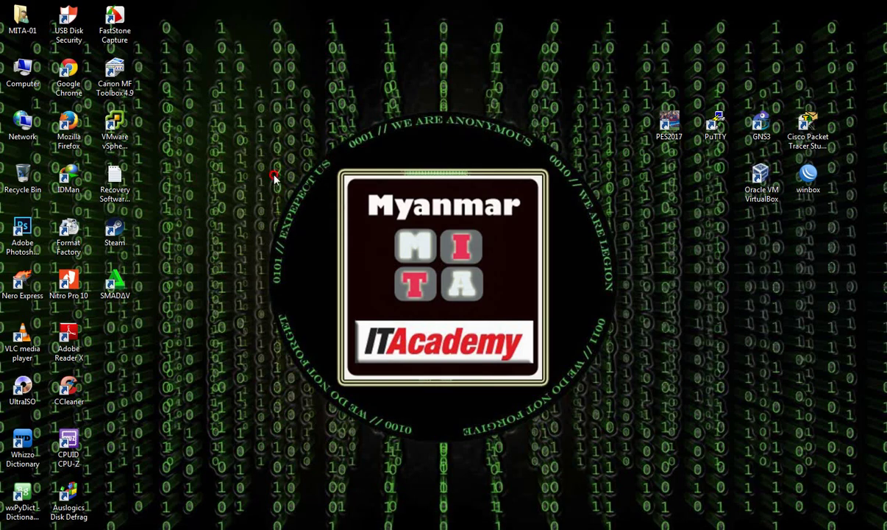
left_click(114, 122)
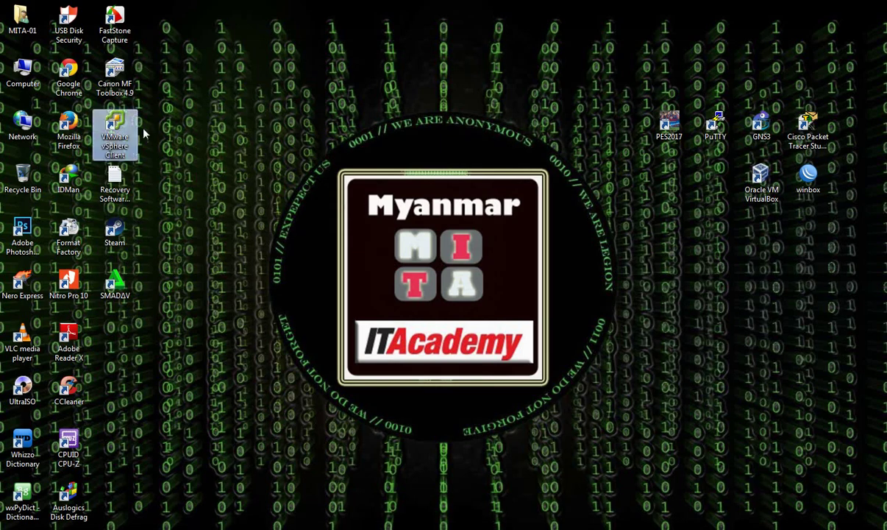
Mount VMware-viclient-all-6.0.0 from F:\VM Ware ESXI OS Image as drive I: via UltraISO.
double_click(23, 75)
left_click(488, 95)
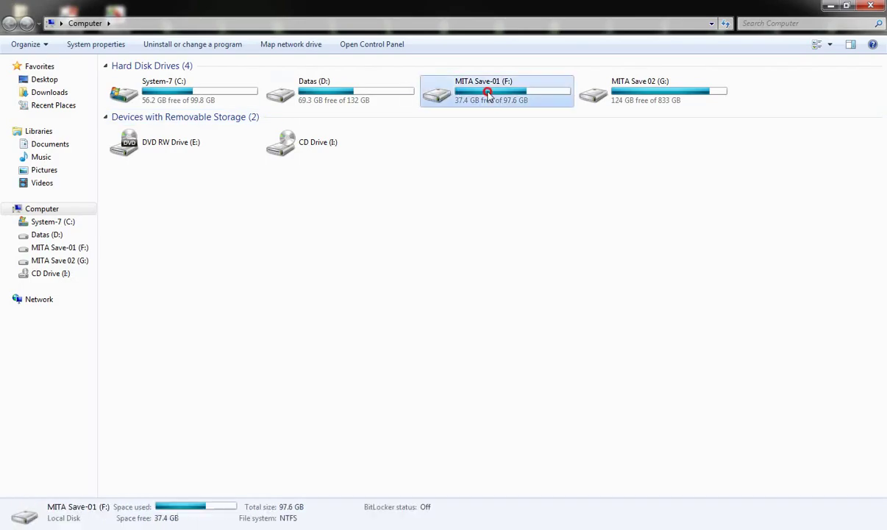
double_click(488, 94)
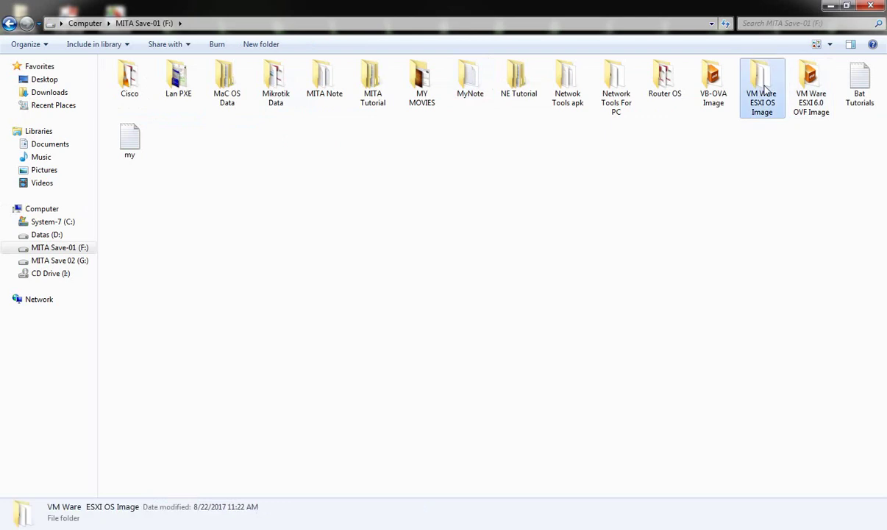
left_click(765, 87)
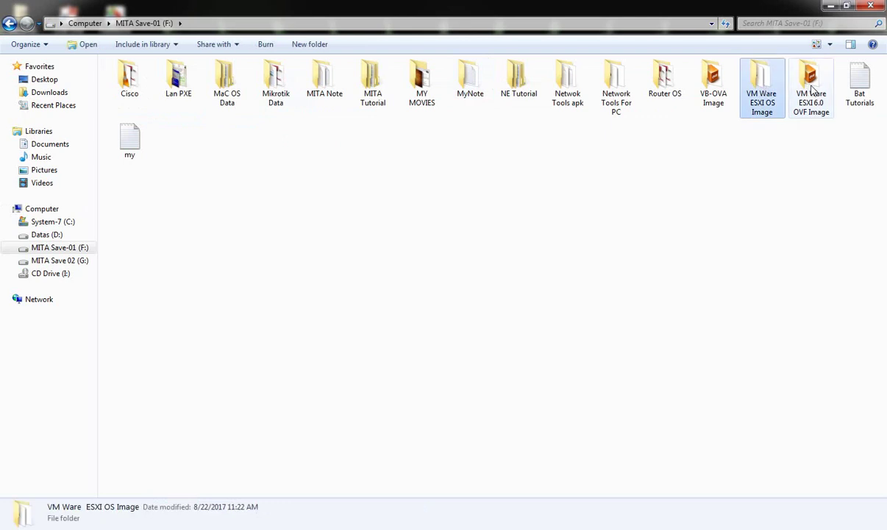
double_click(769, 87)
left_click(208, 79)
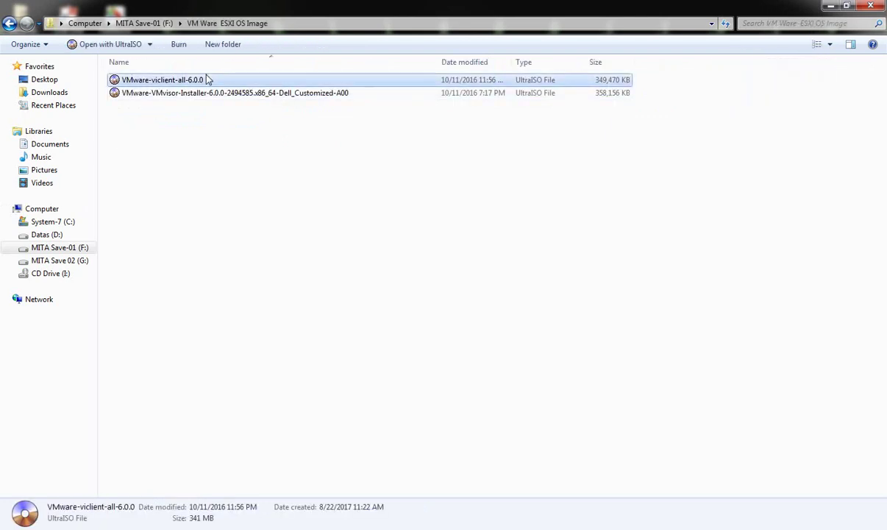
right_click(208, 80)
mouse_move(389, 93)
left_click(471, 95)
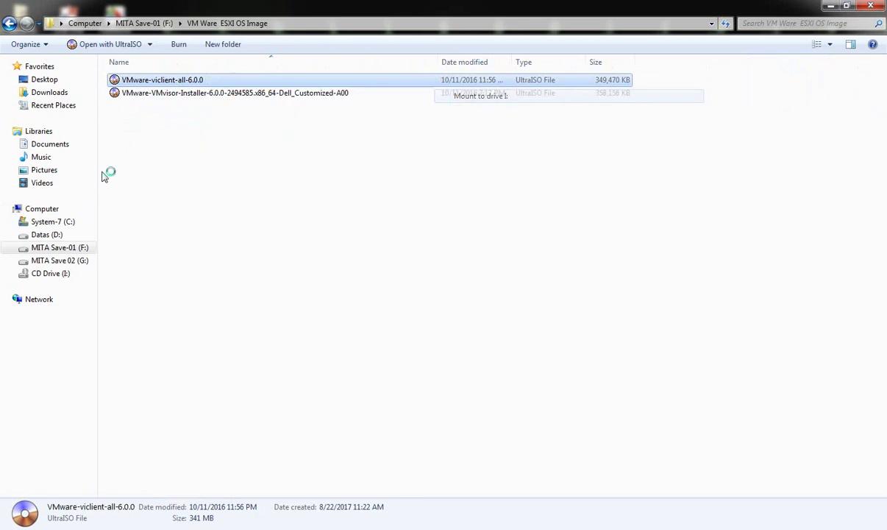
Run the vSphere Client installer from CD Drive (I:).
left_click(44, 208)
left_click(454, 287)
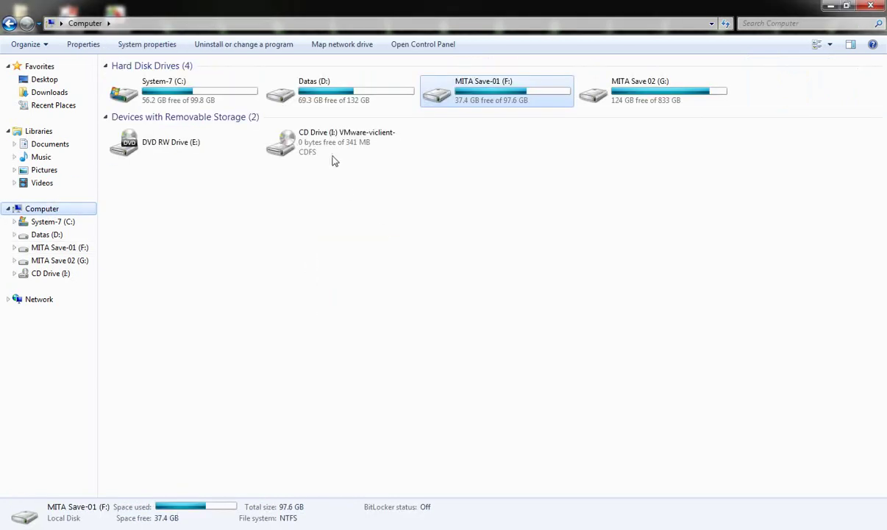
double_click(334, 152)
left_click(131, 85)
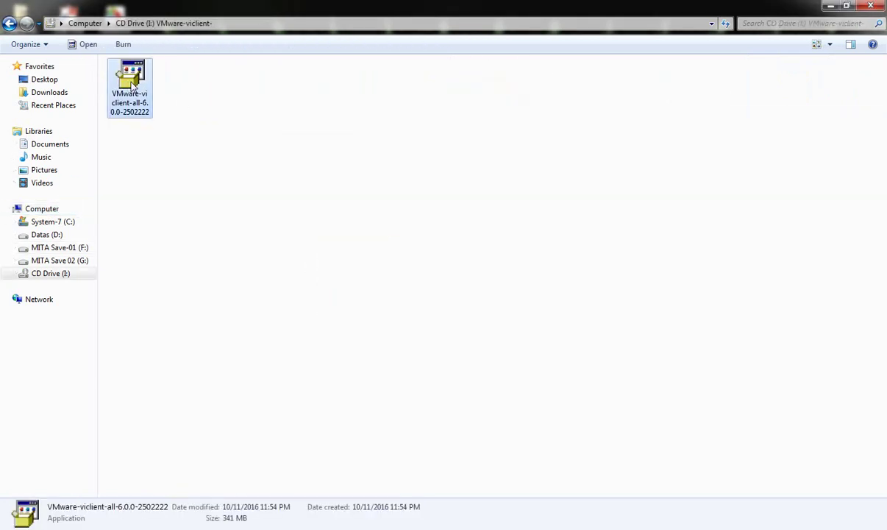
double_click(131, 85)
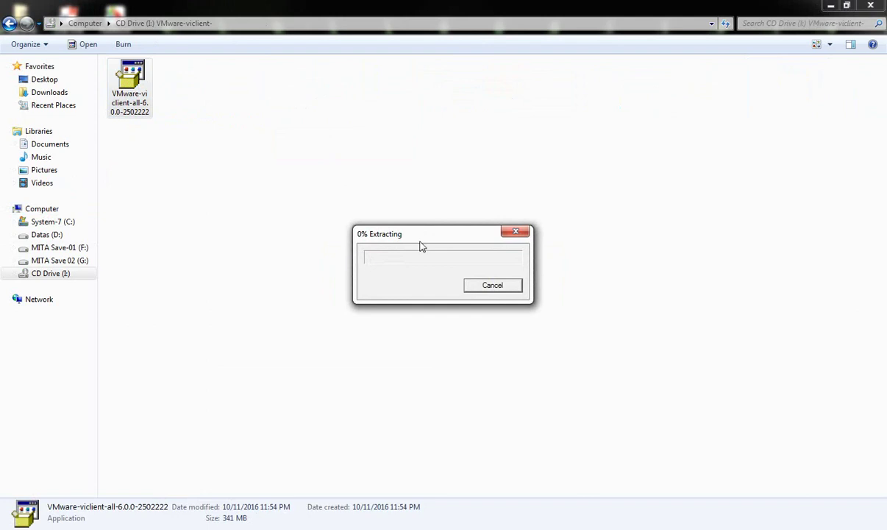
Cancel the vSphere Client 6.0 InstallShield setup, confirm, and close the interrupted-setup wizard.
left_click_drag(421, 241, 386, 250)
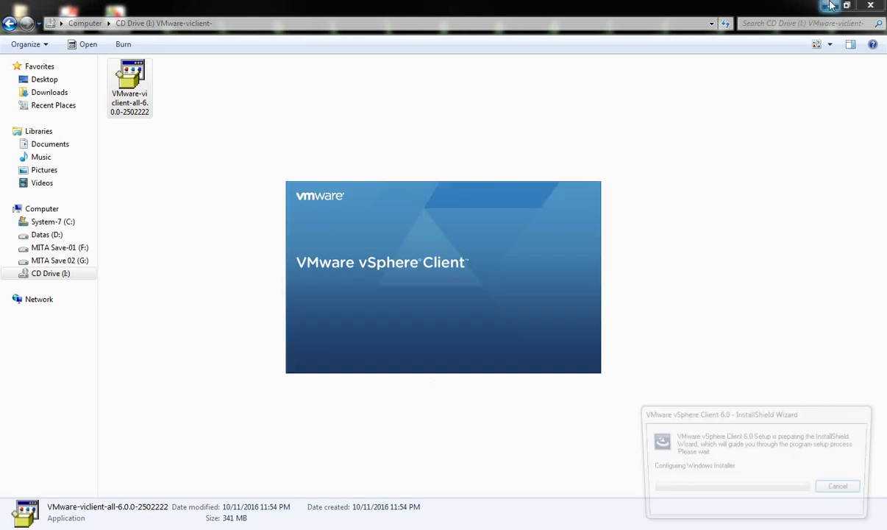
left_click_drag(638, 358, 394, 334)
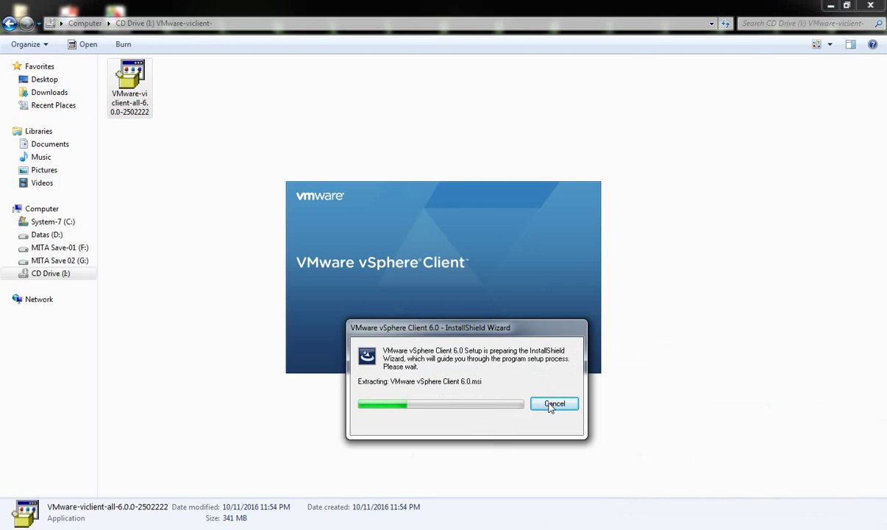
left_click(545, 385)
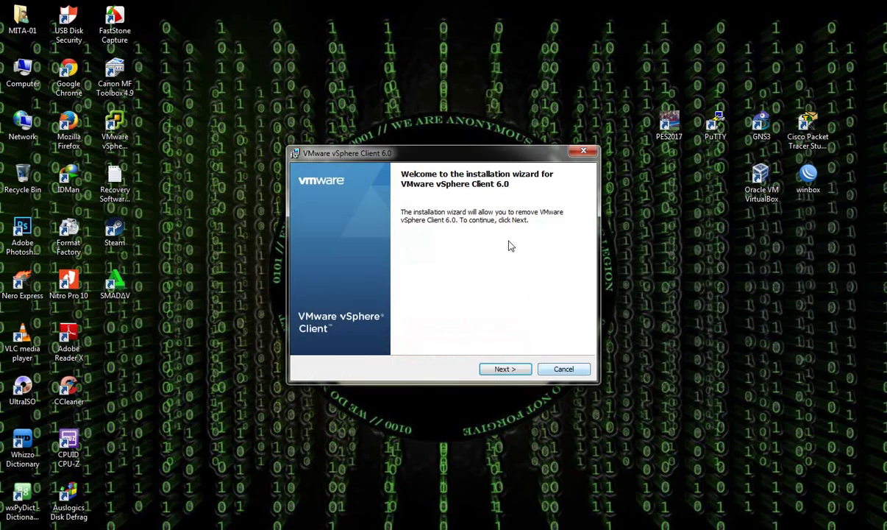
left_click(564, 369)
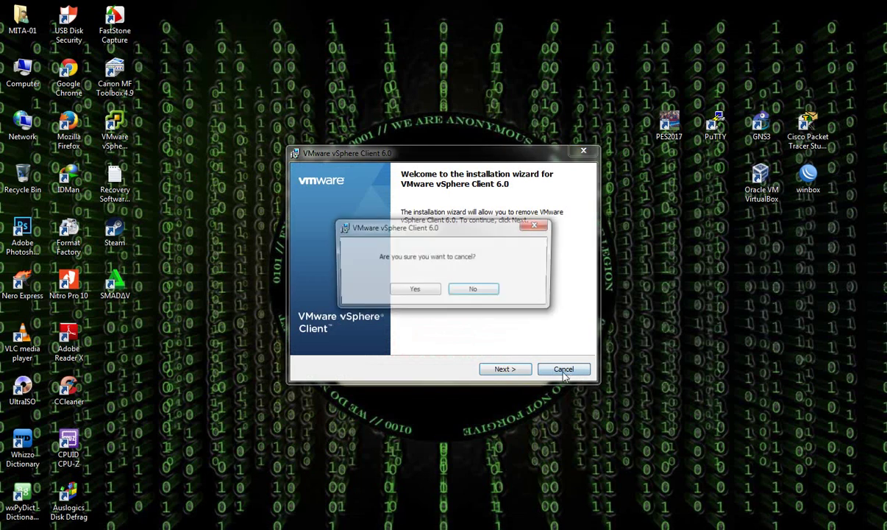
left_click(414, 289)
left_click(505, 369)
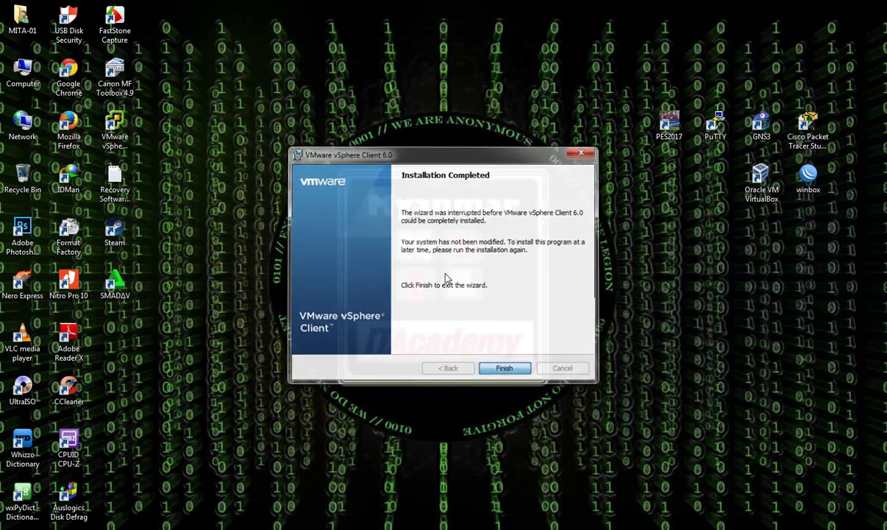
right_click(406, 217)
Log in to host 192.168.5.250 as root, ignoring the untrusted SSL certificate warning.
left_click(441, 252)
double_click(112, 128)
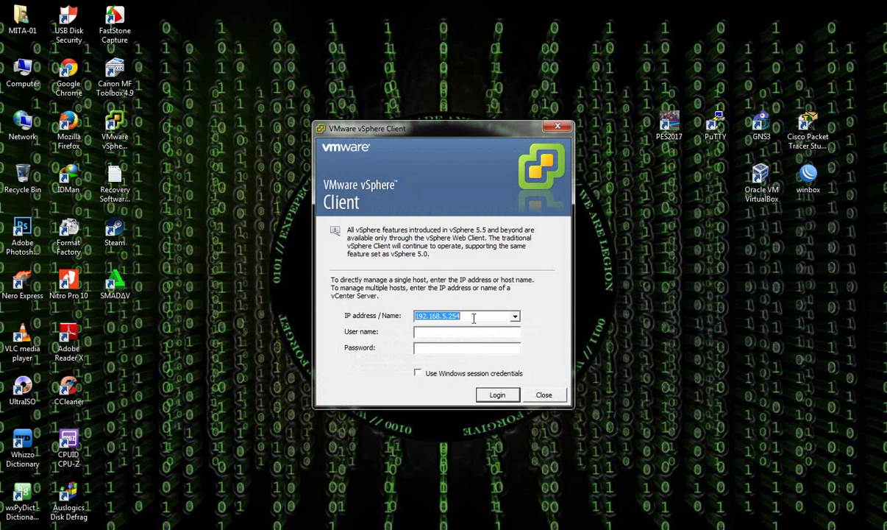
left_click(474, 317)
key("BackSpace")
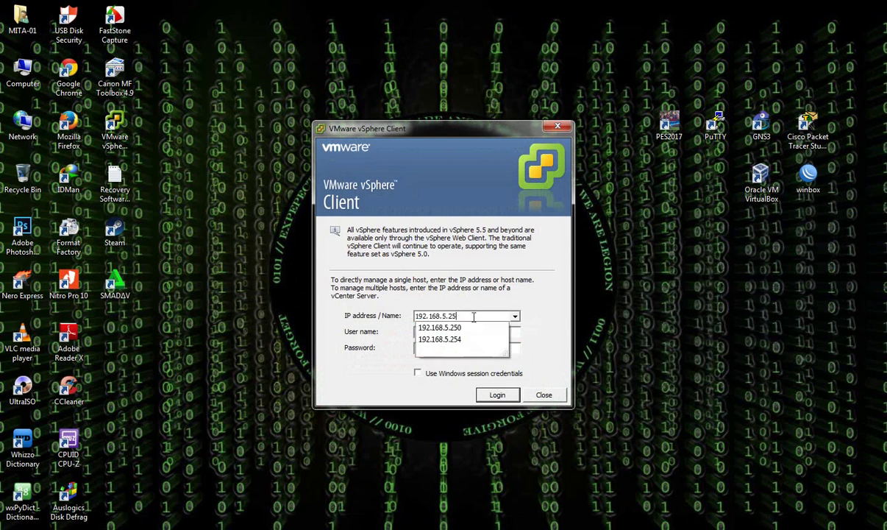
left_click(464, 327)
left_click(462, 331)
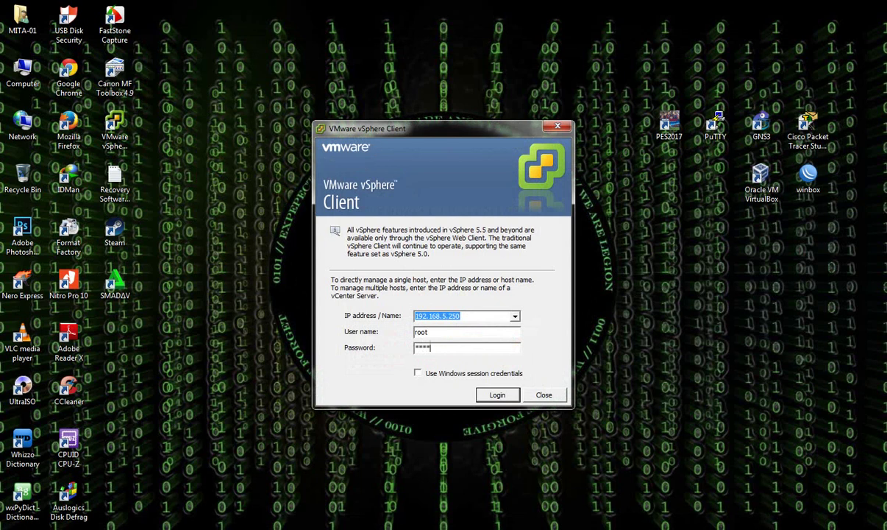
key("Return")
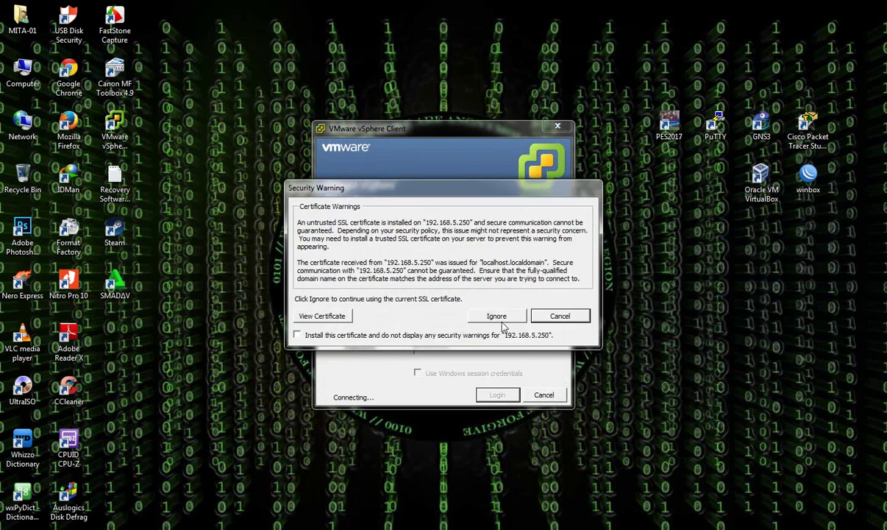
left_click(519, 316)
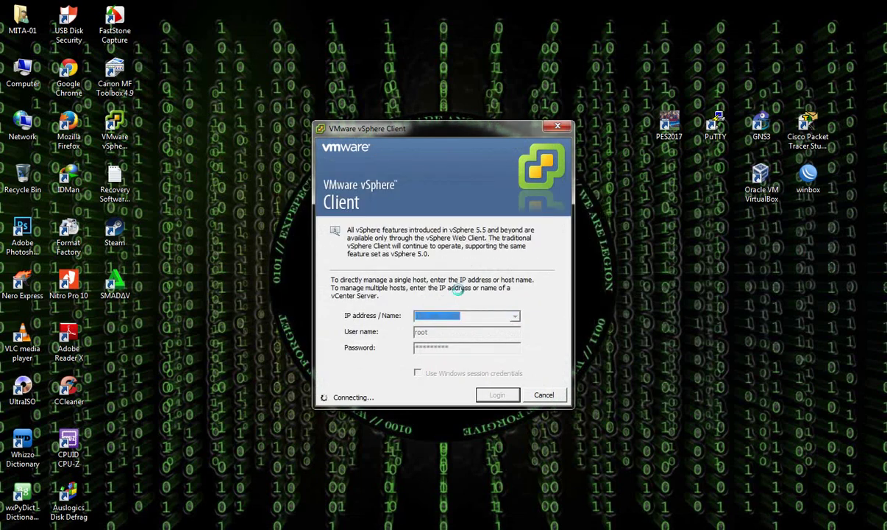
left_click_drag(417, 128, 383, 117)
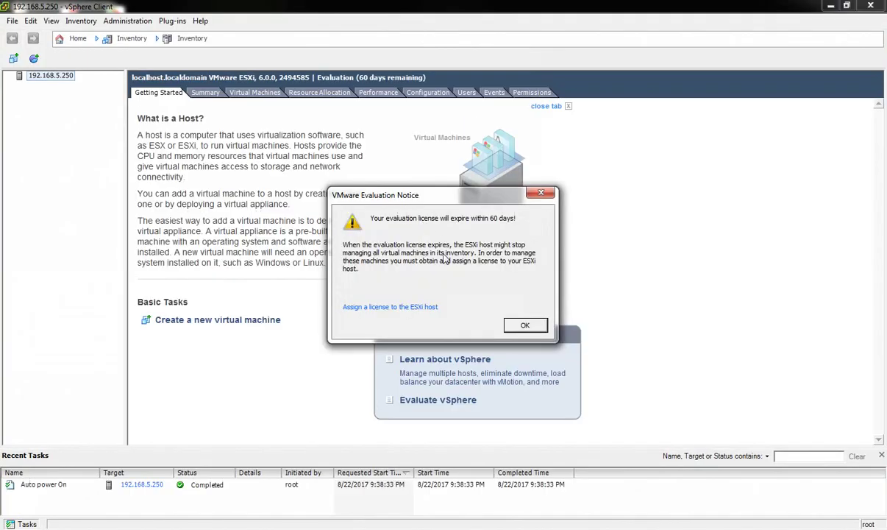
Dismiss the 60-day VMware Evaluation Notice for host 192.168.5.250.
left_click(522, 328)
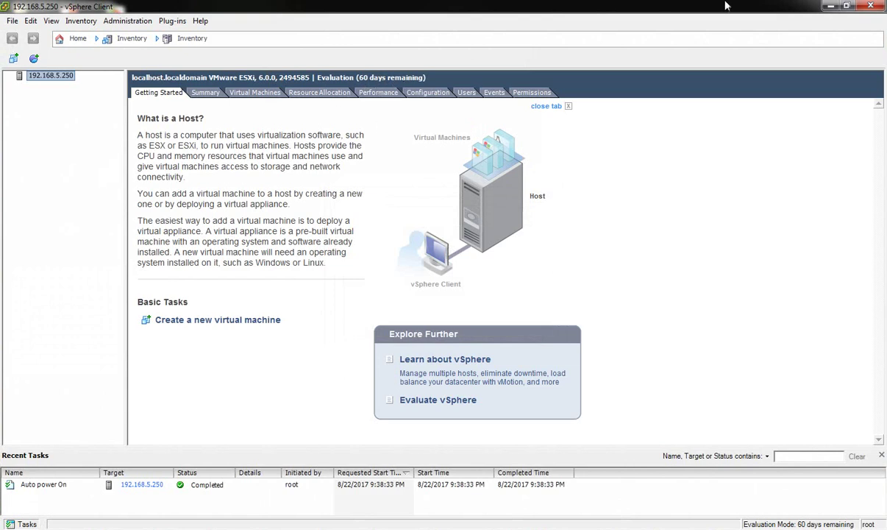
left_click(13, 21)
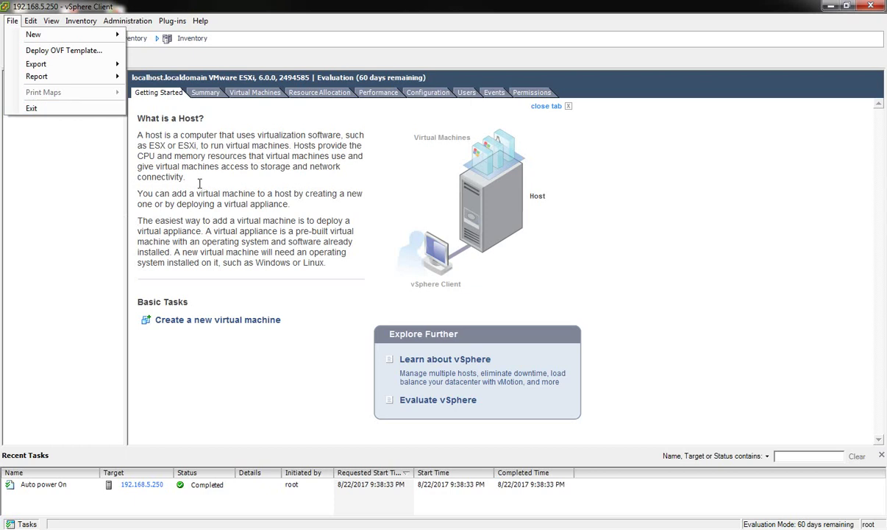
Exit the client and log back in to host 192.168.5.254.
left_click(59, 108)
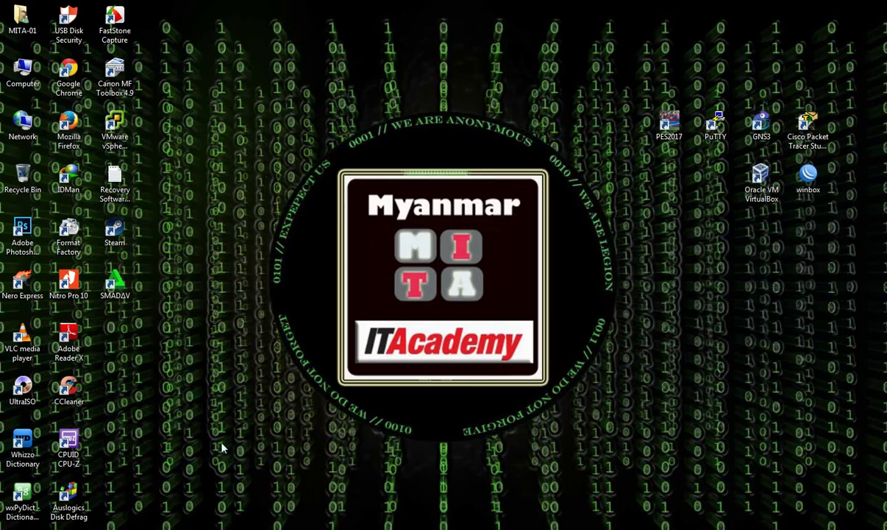
double_click(114, 131)
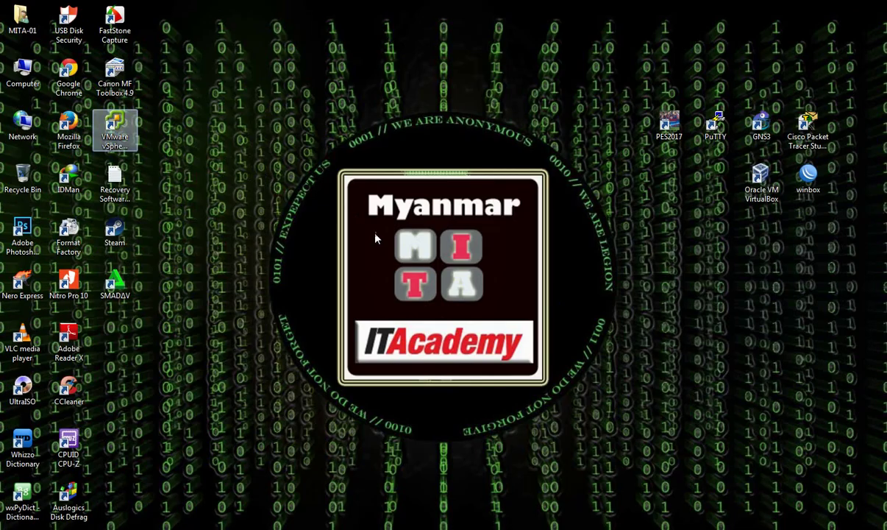
left_click(472, 315)
left_click(471, 315)
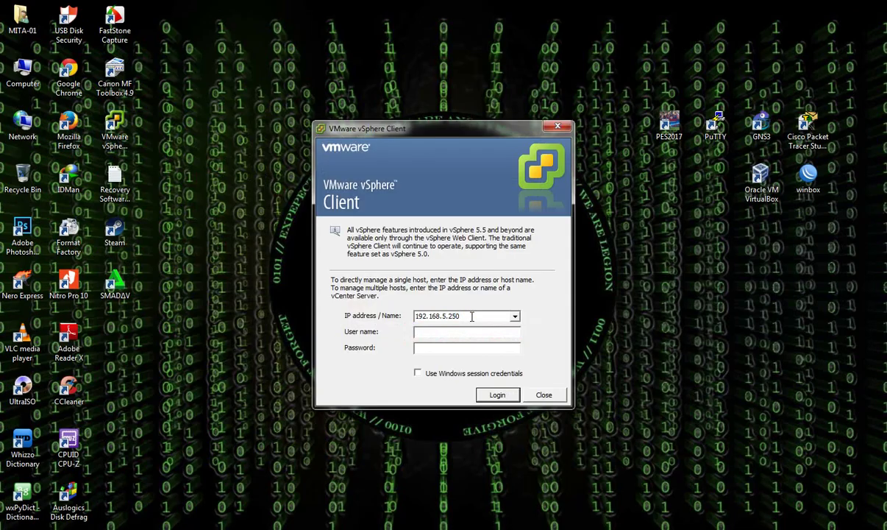
key("BackSpace")
type("4")
key("Tab")
key("Return")
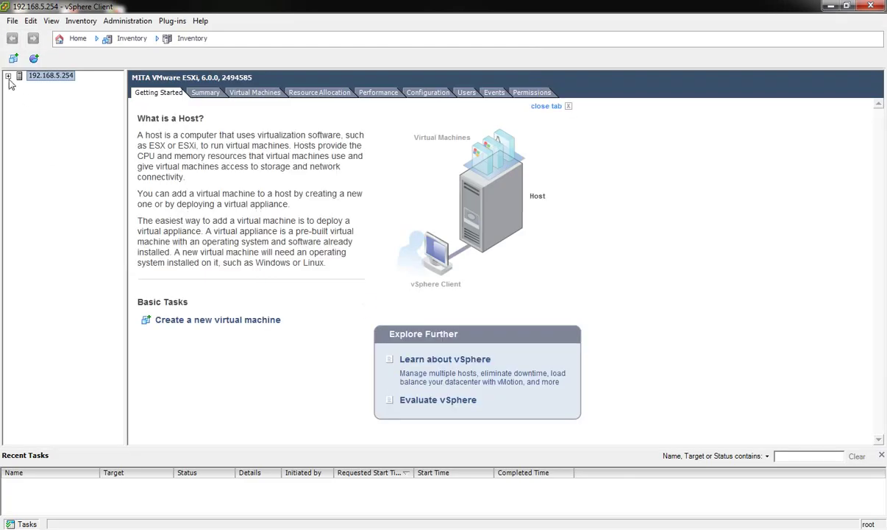
Check that VM ESXI-6.0's Network adapter 1 is on WAN-Network, without changes.
left_click(8, 75)
left_click(67, 173)
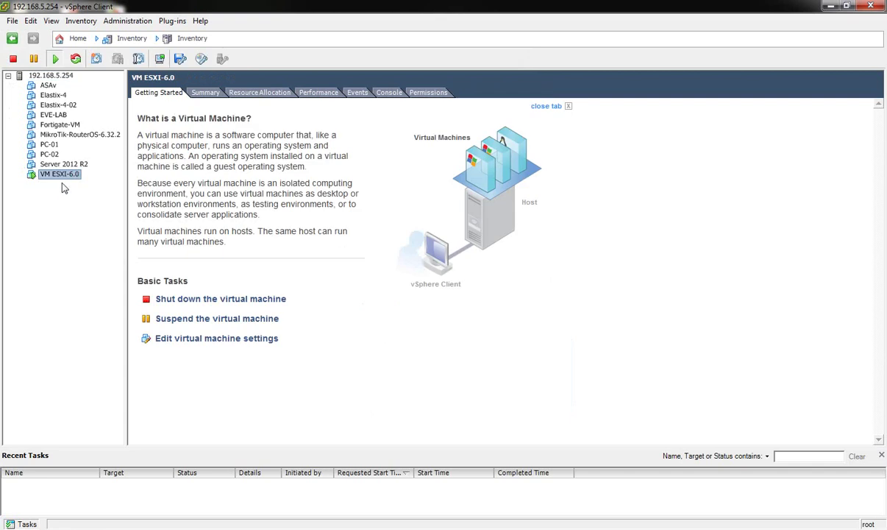
left_click(159, 340)
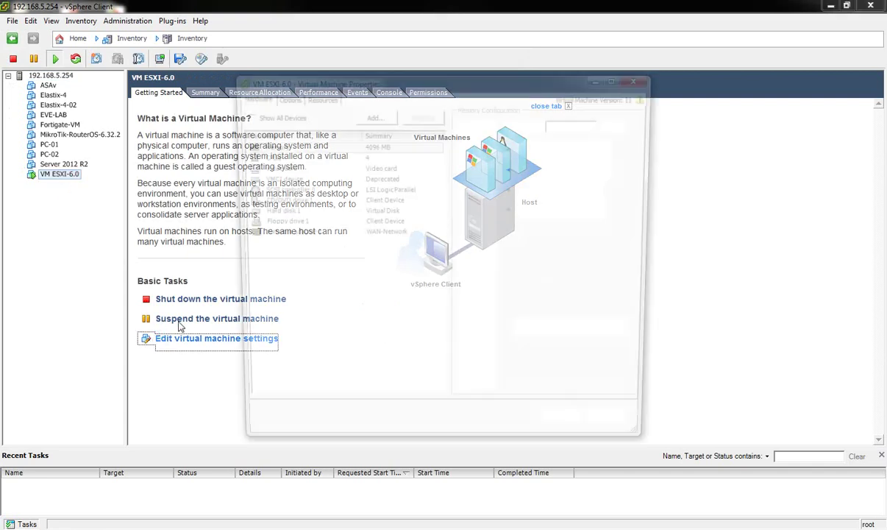
left_click(284, 234)
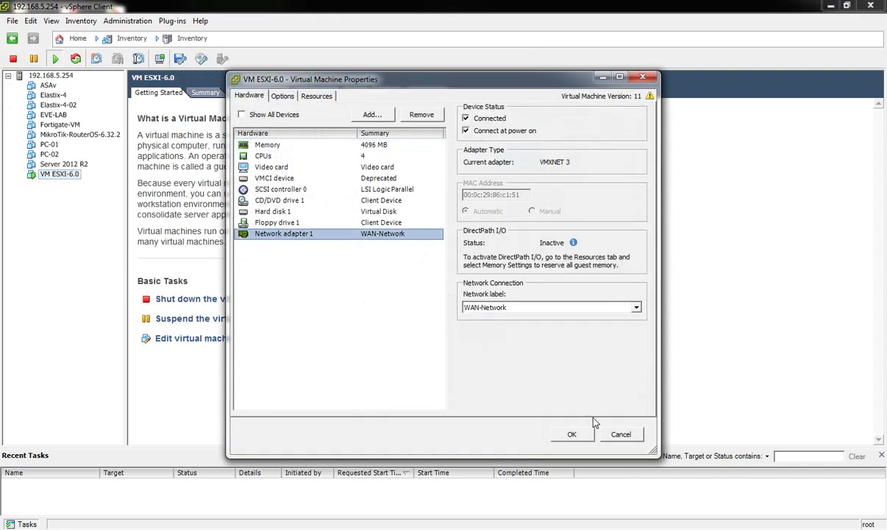
left_click(622, 435)
left_click(56, 75)
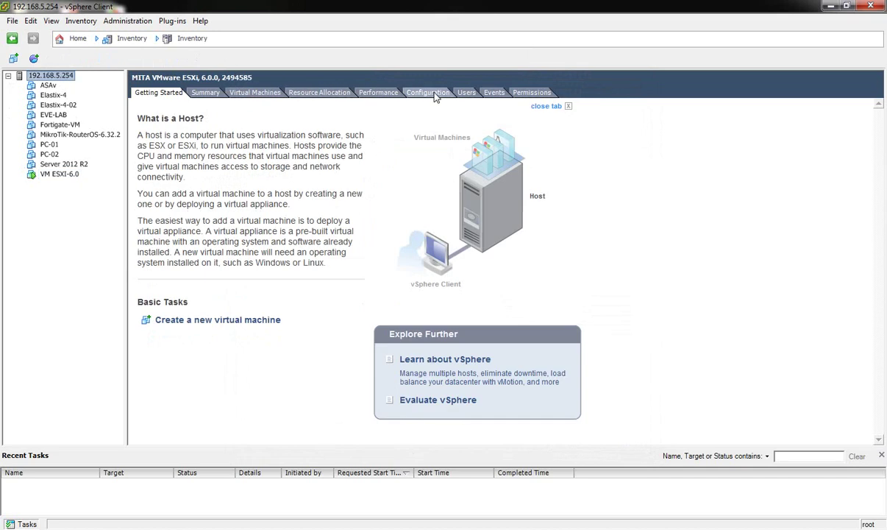
Review the host networking: vSwitch0 with WAN-Network on vmnic0, plus vSwitch1 and vSwitch2.
left_click(432, 93)
left_click(162, 172)
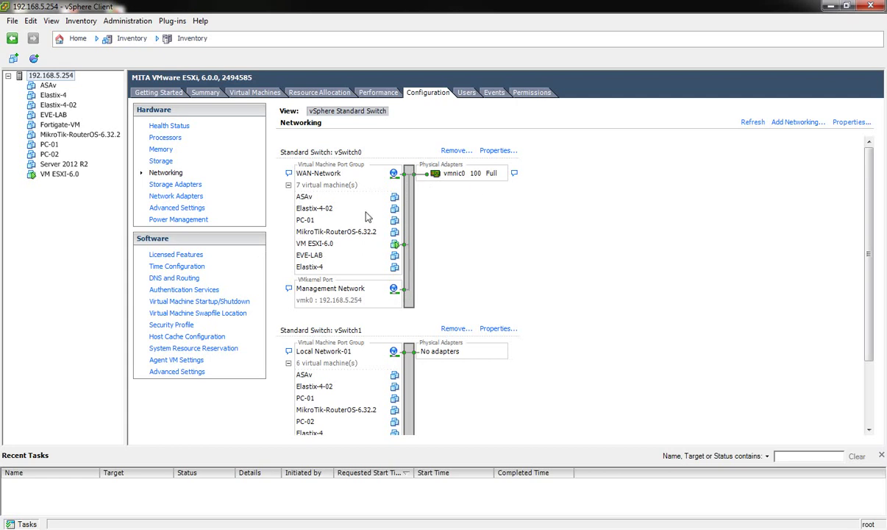
scroll(434, 379, "down", 3)
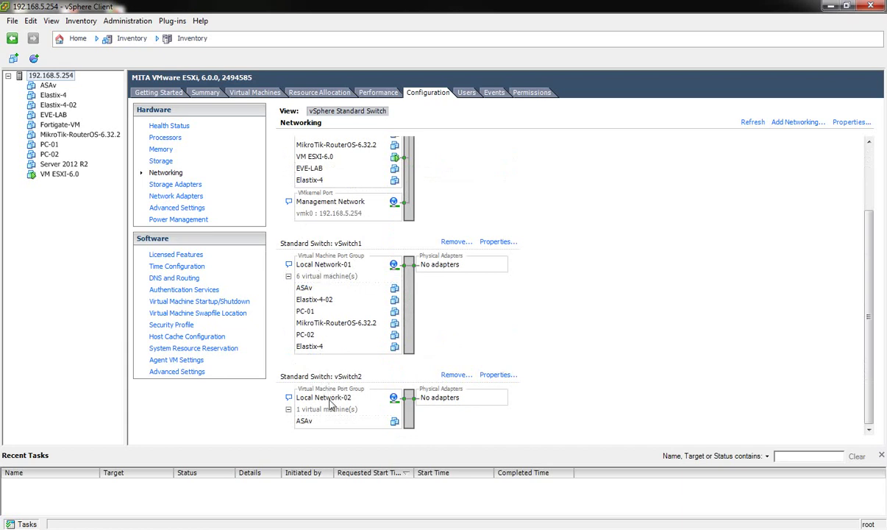
scroll(376, 314, "up", 3)
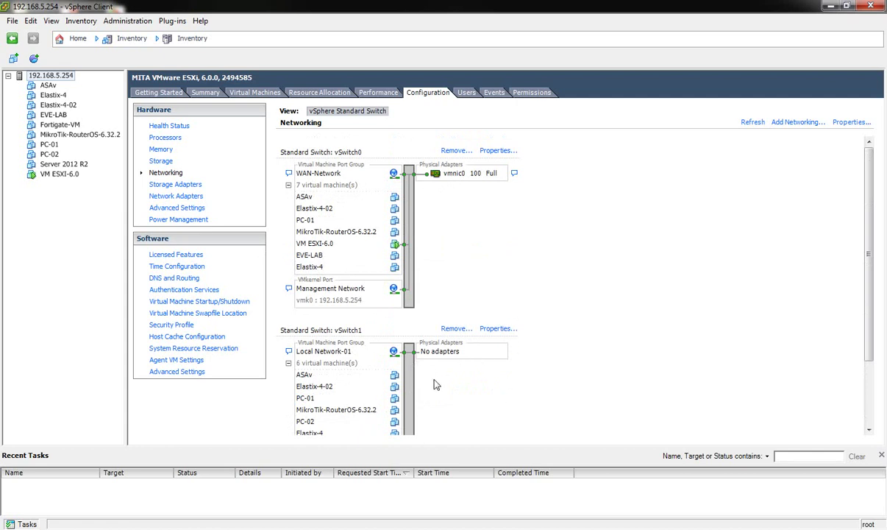
scroll(454, 358, "down", 3)
scroll(438, 362, "up", 3)
Open VM ESXI-6.0's console and switch it to full screen, showing the host at 192.168.5.250.
left_click(71, 178)
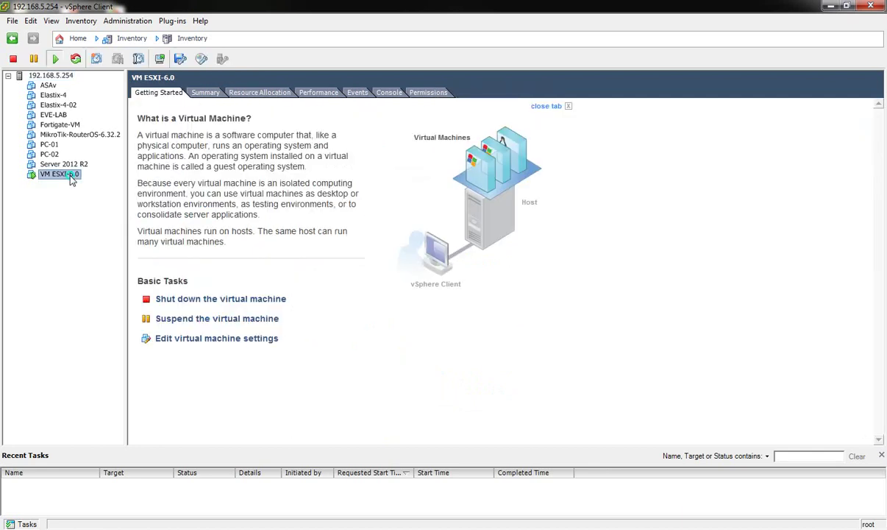
right_click(72, 179)
left_click(115, 223)
left_click_drag(218, 131, 297, 128)
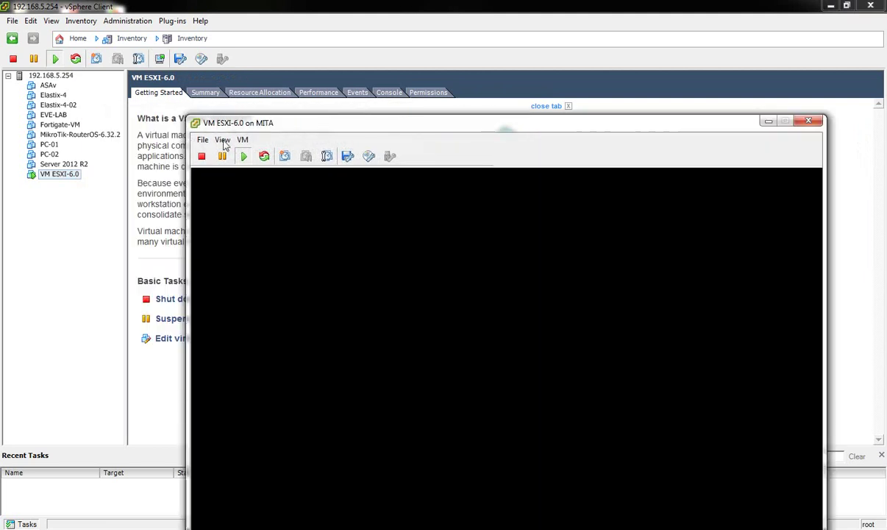
left_click(223, 140)
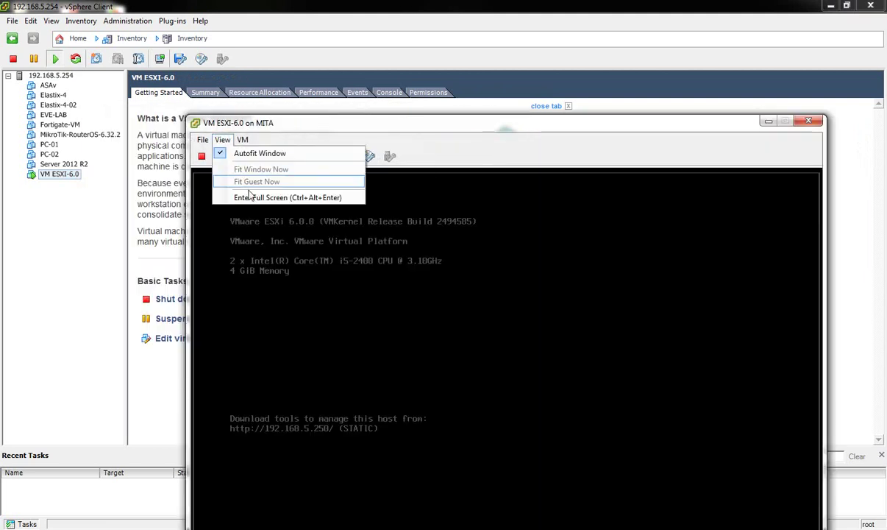
left_click(257, 198)
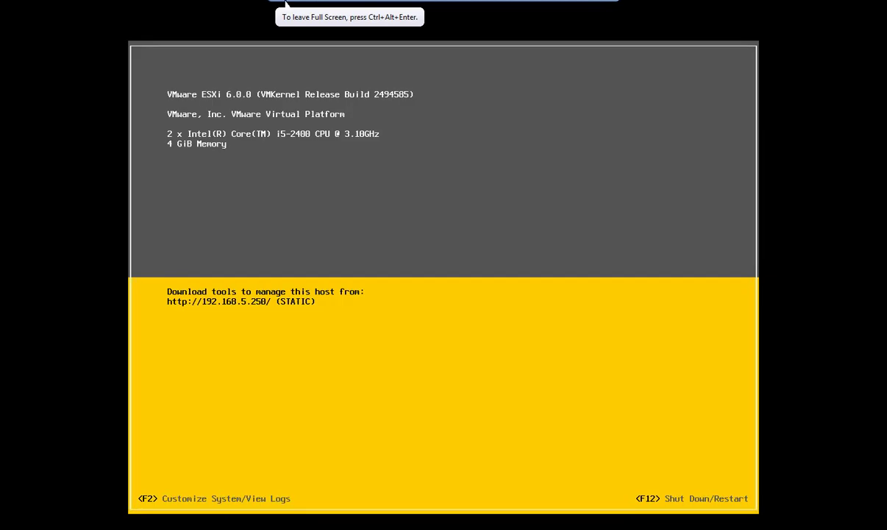
From the shutdown/restart option, authenticate as root with the account password and confirm shutting down the ESXi host.
key("F2")
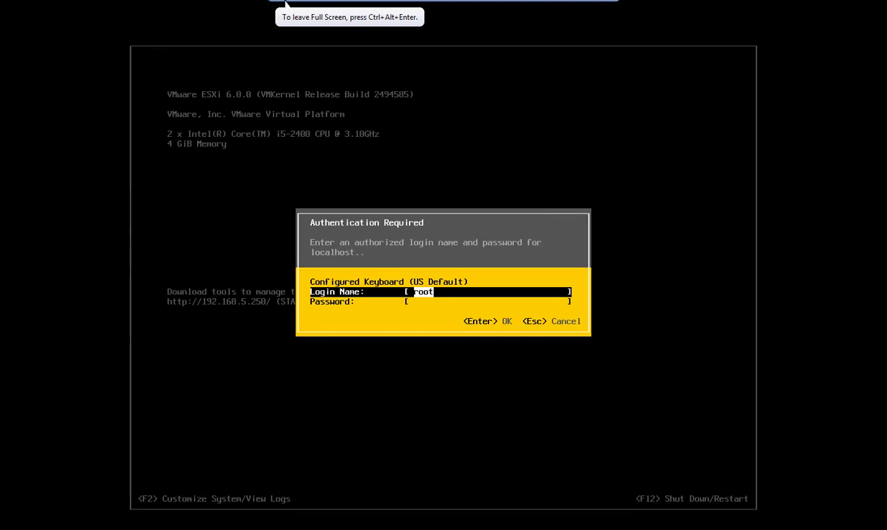
key("Tab")
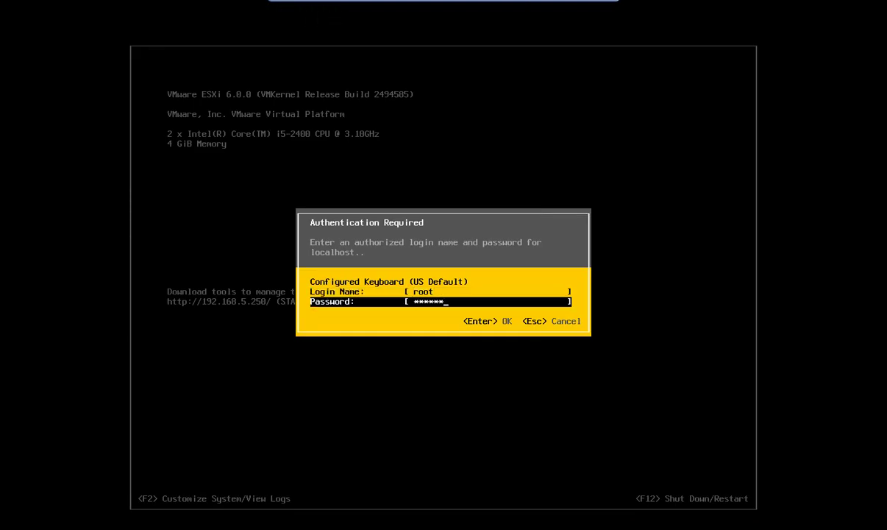
type("**********")
key("Return")
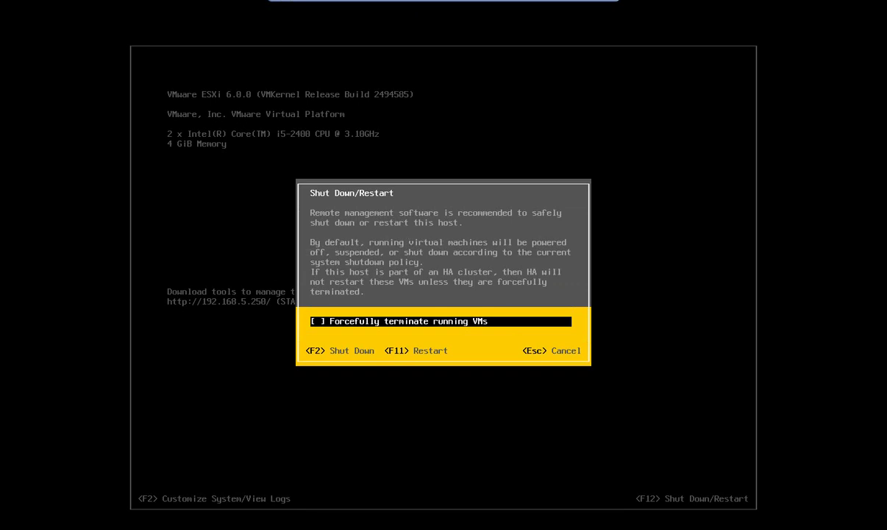
key("F2")
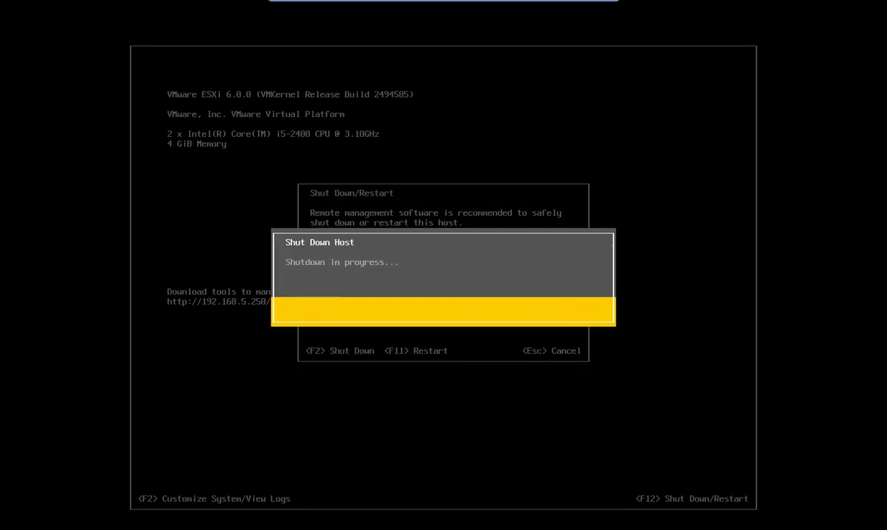